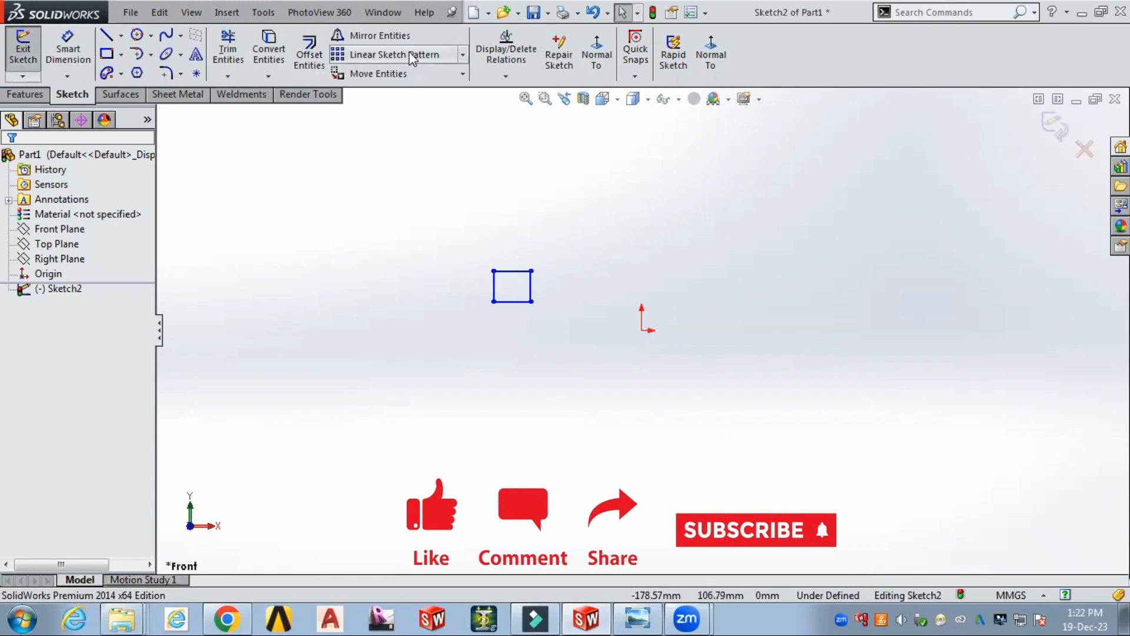
Start a Linear Sketch Pattern and choose all four lines of the rectangle as the entities to pattern.
left_click(462, 54)
left_click(400, 71)
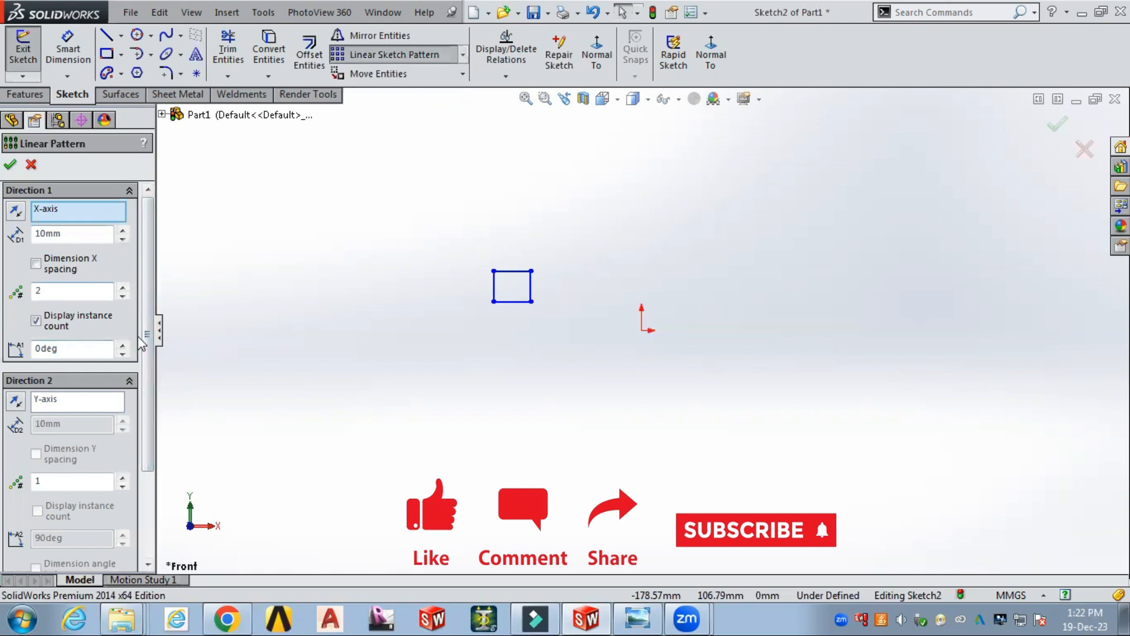
left_click_drag(146, 294, 146, 380)
left_click(74, 509)
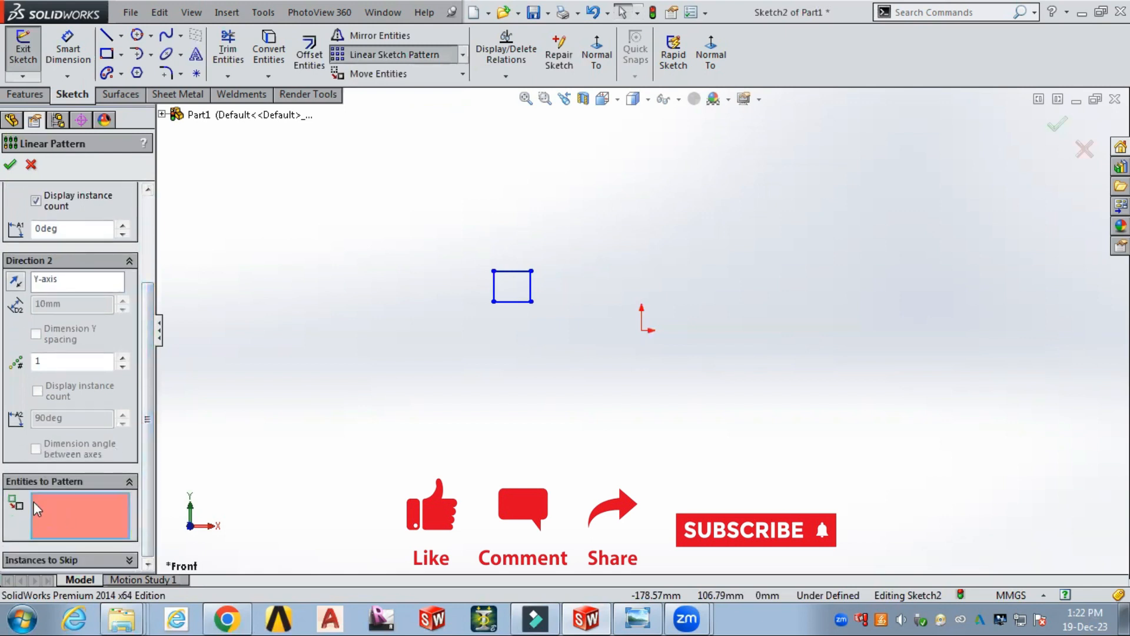
left_click(530, 282)
left_click(517, 271)
left_click(493, 287)
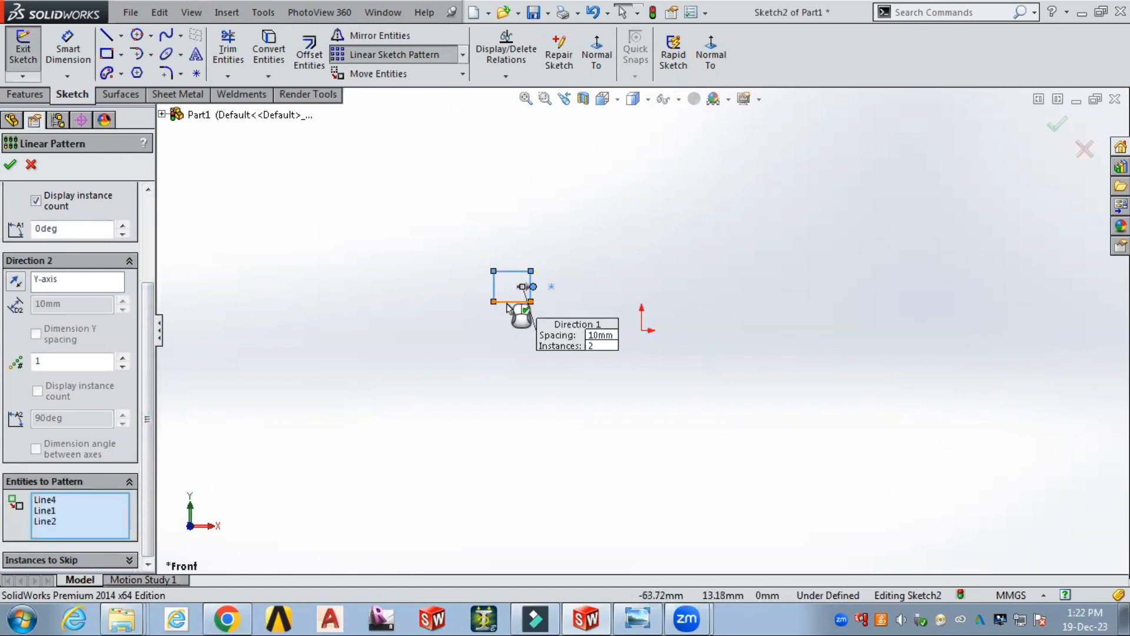
left_click(508, 302)
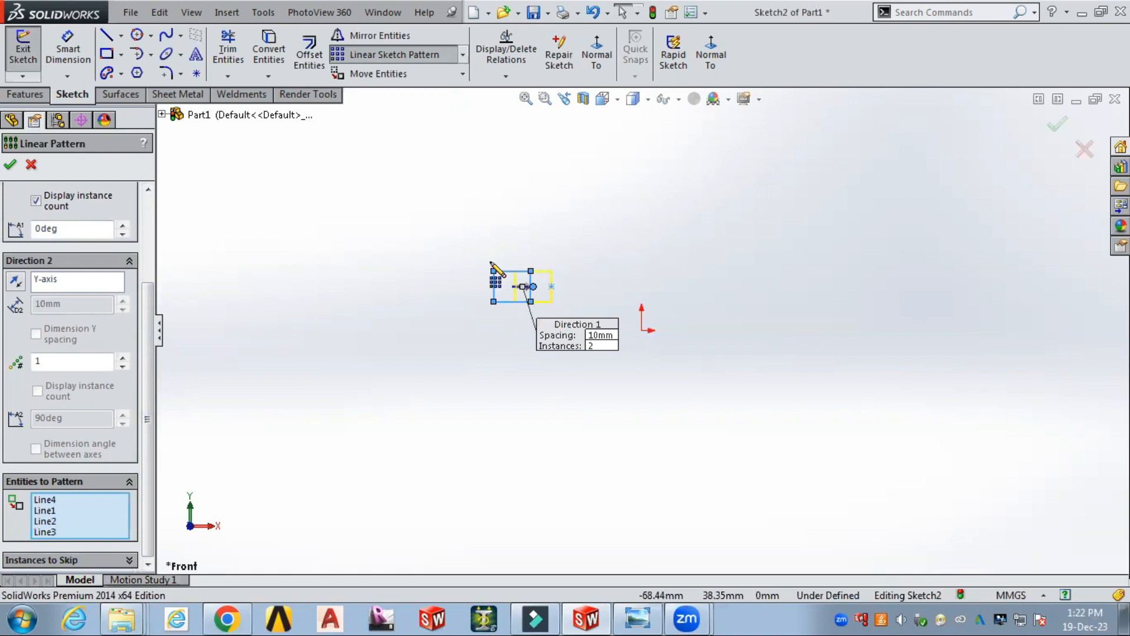
scroll(146, 277, "up", 3)
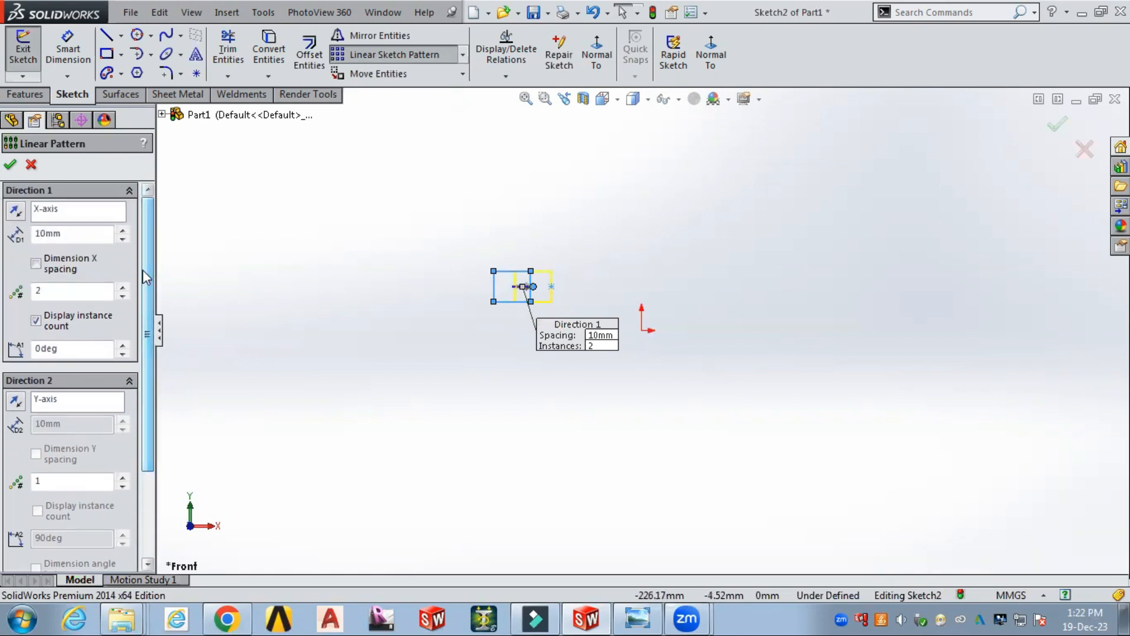
Set the pattern's X-axis direction to 30 mm spacing and 5 instances.
left_click(57, 212)
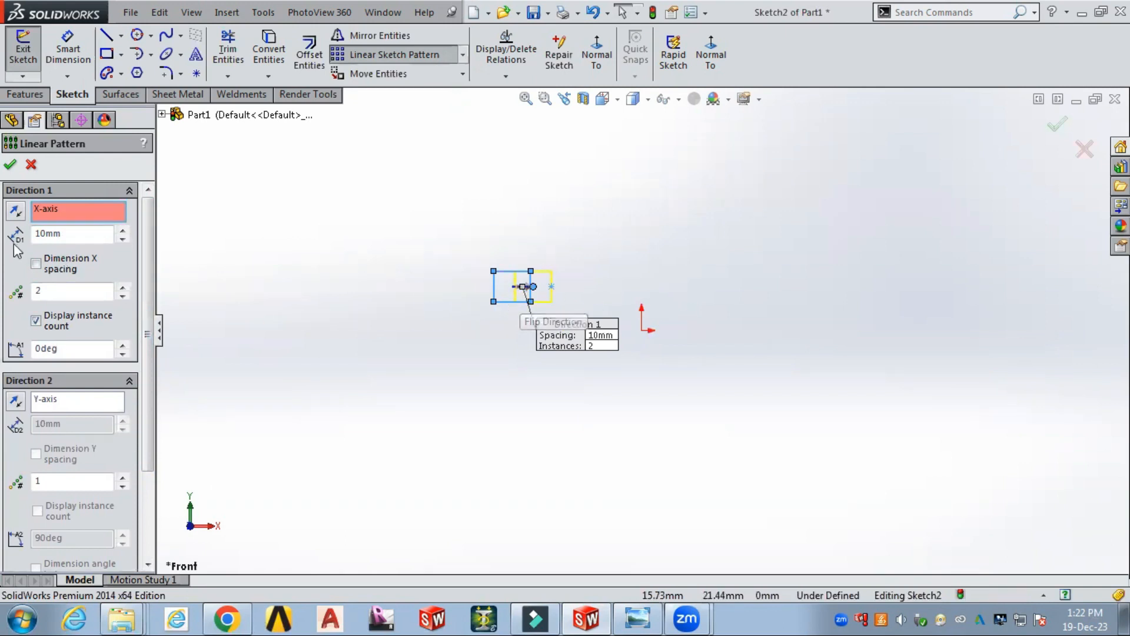
double_click(56, 233)
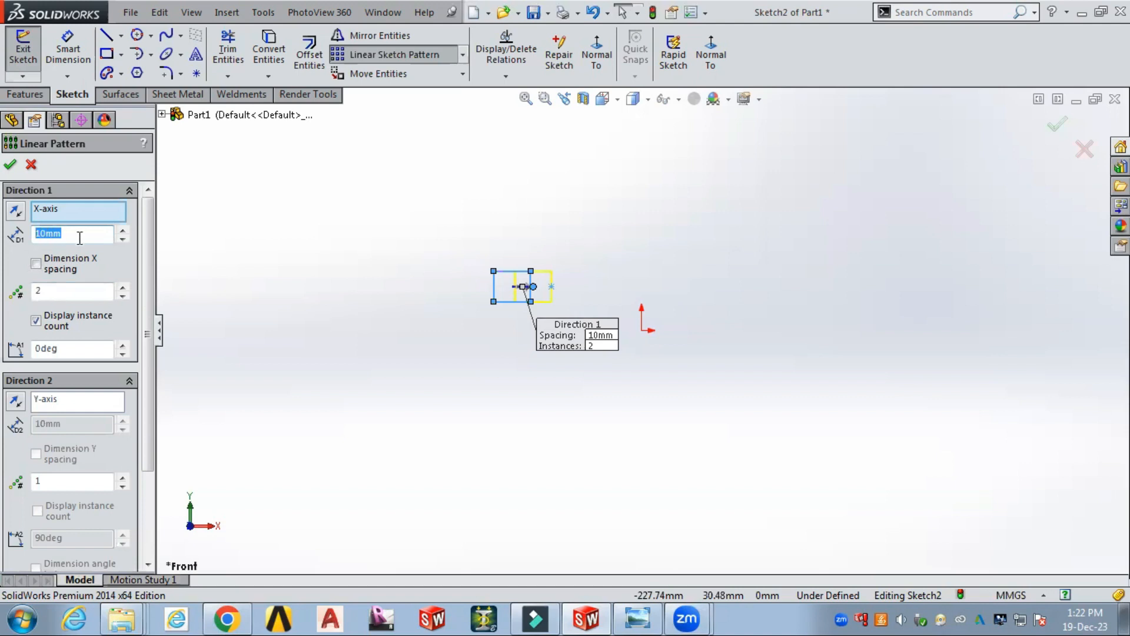
type("30")
key("Return")
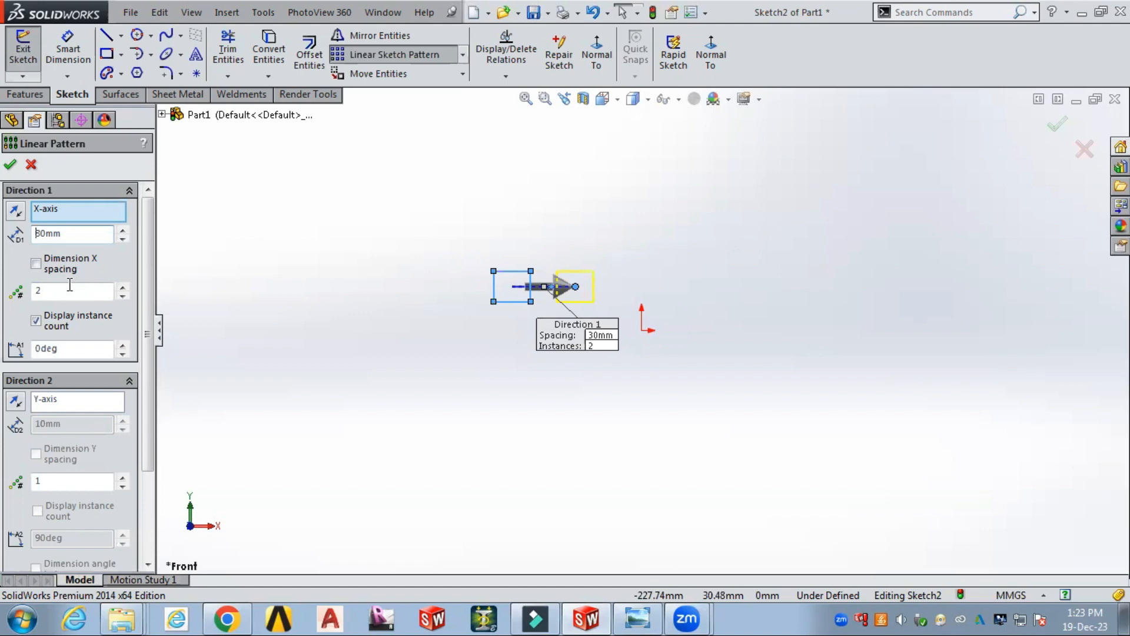
left_click_drag(69, 288, 34, 301)
type("5")
key("Return")
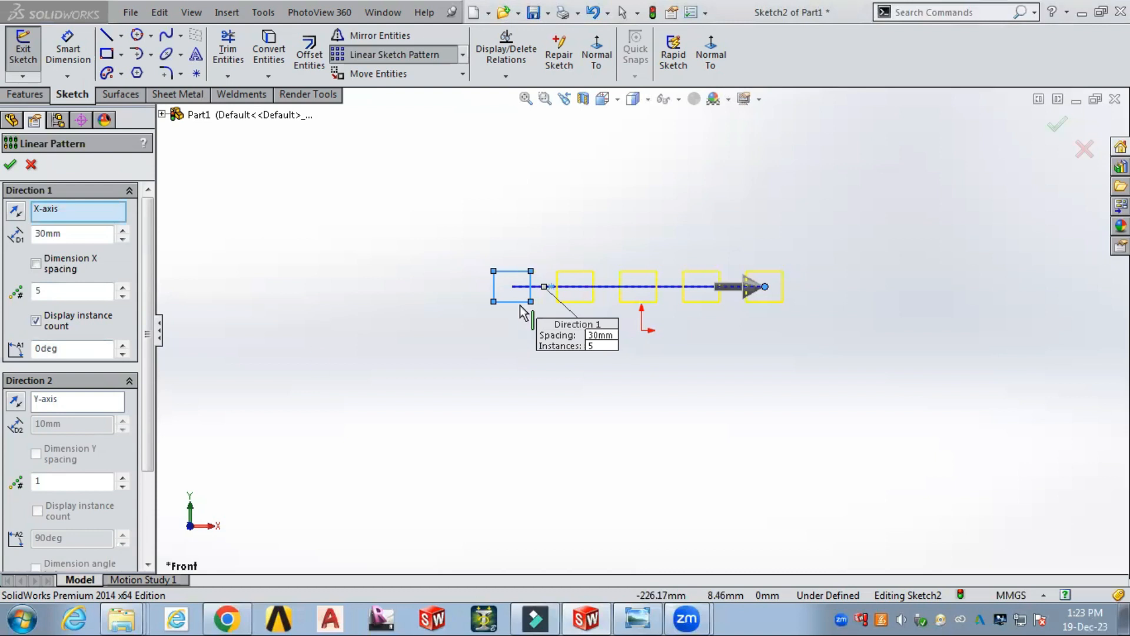
Try a 30-degree angle for the pattern's X-axis direction and reset it to 0 degrees.
left_click_drag(66, 349, 20, 349)
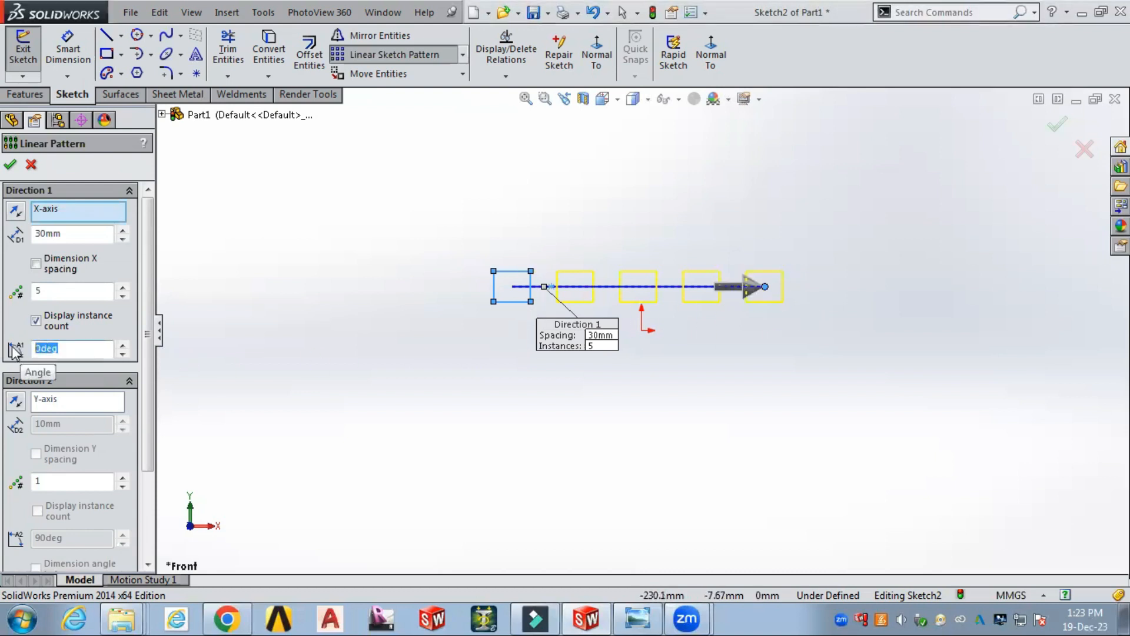
type("30")
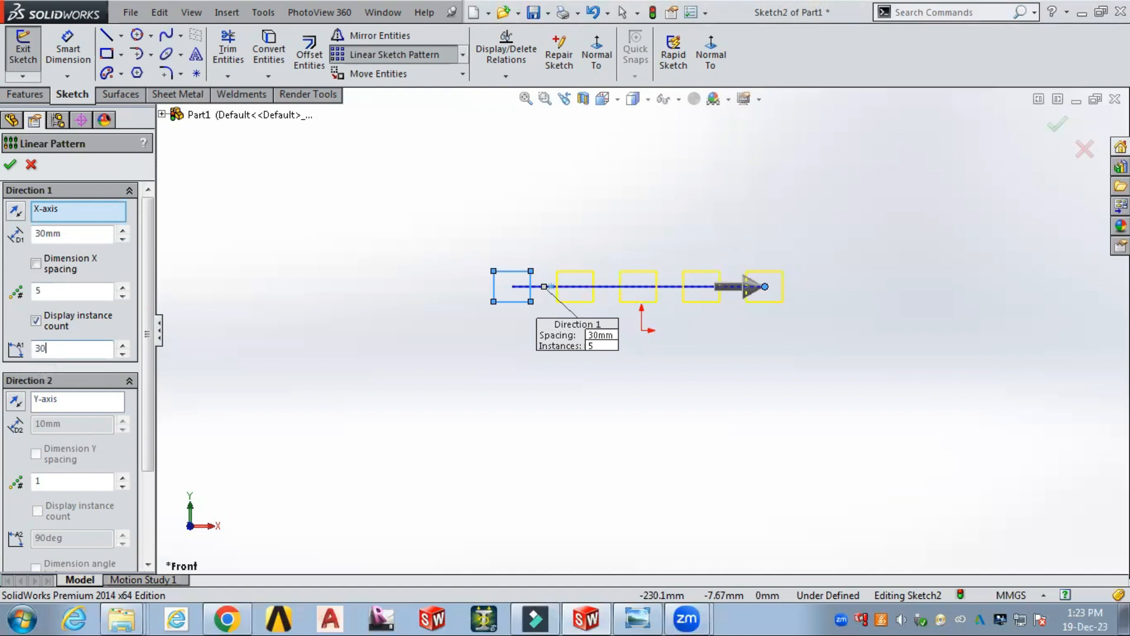
key("Return")
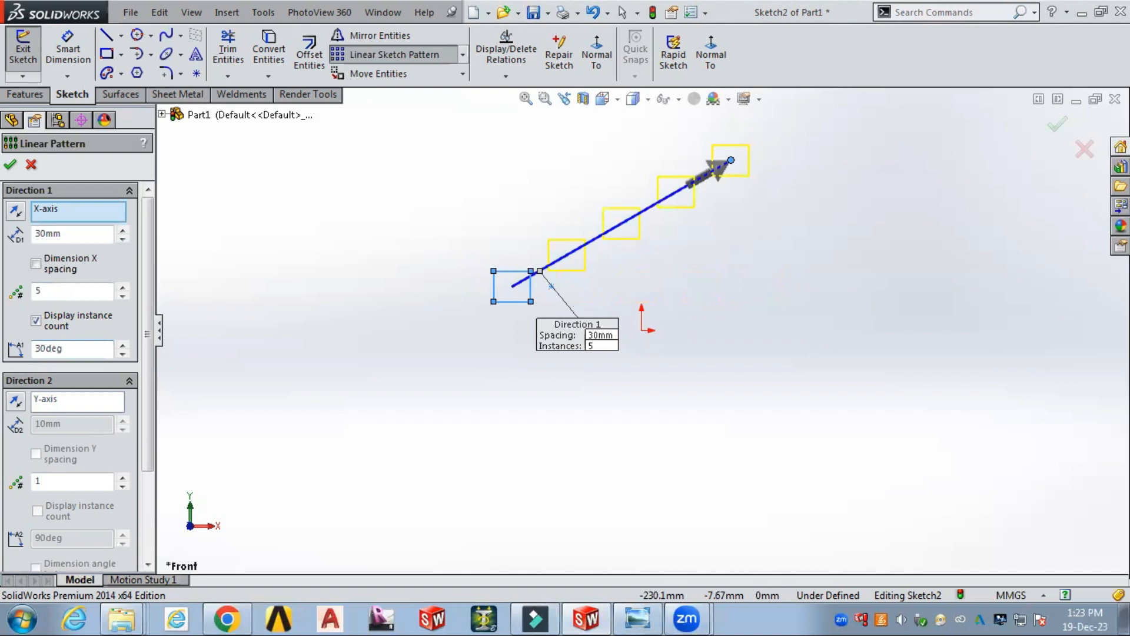
double_click(67, 348)
type("0")
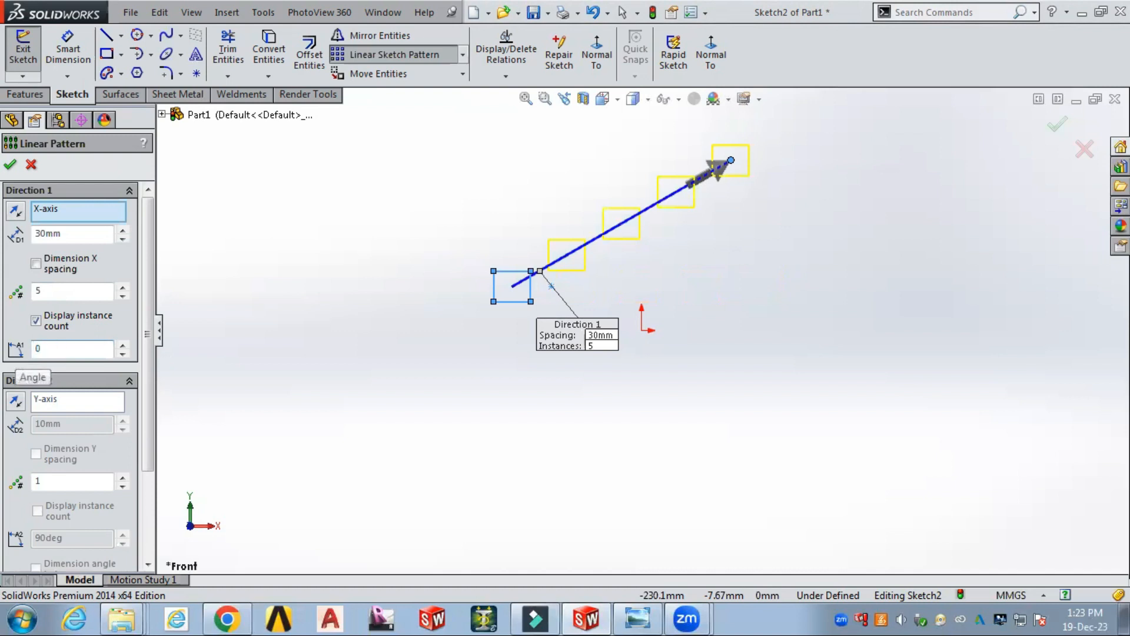
left_click(48, 292)
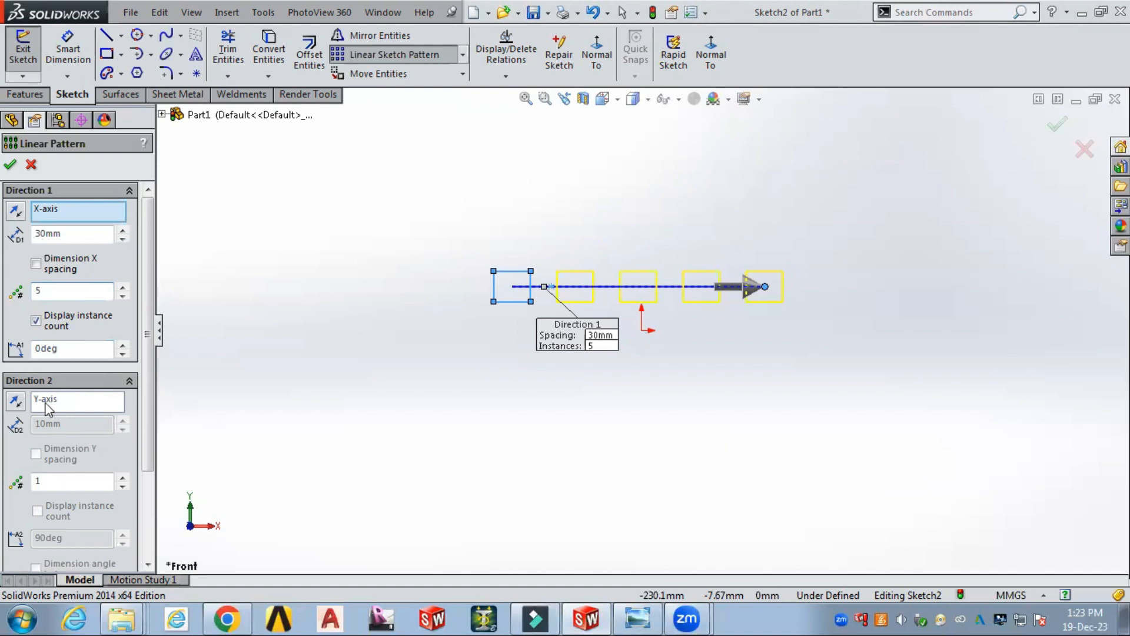
Set the pattern's Y-axis direction to 3 instances with 30 mm spacing and create the rectangle grid.
left_click(77, 401)
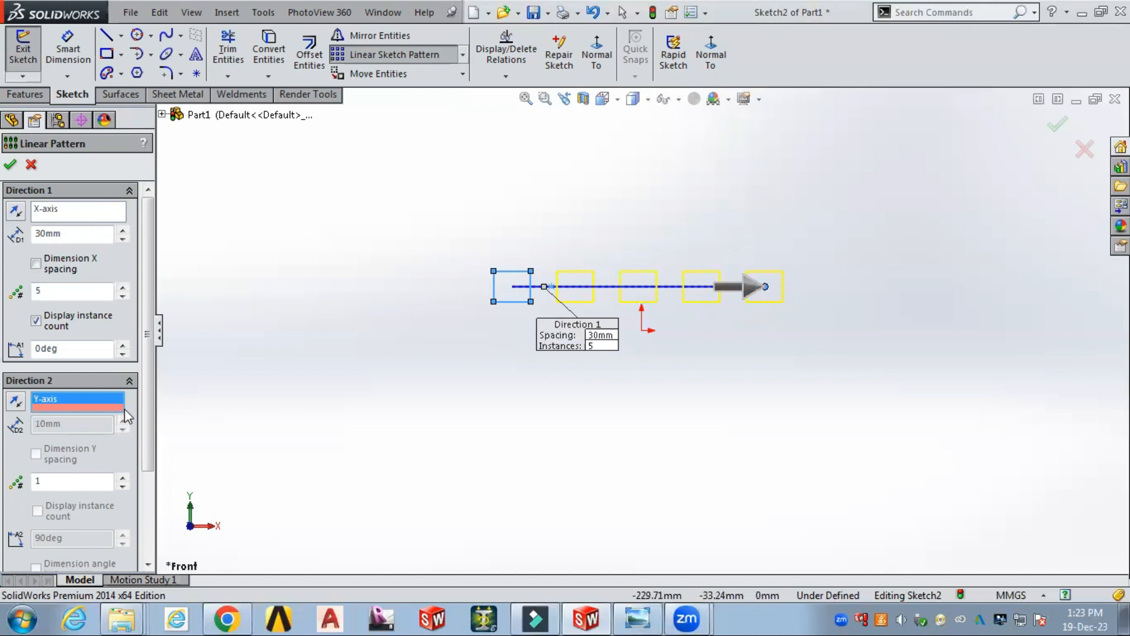
double_click(36, 481)
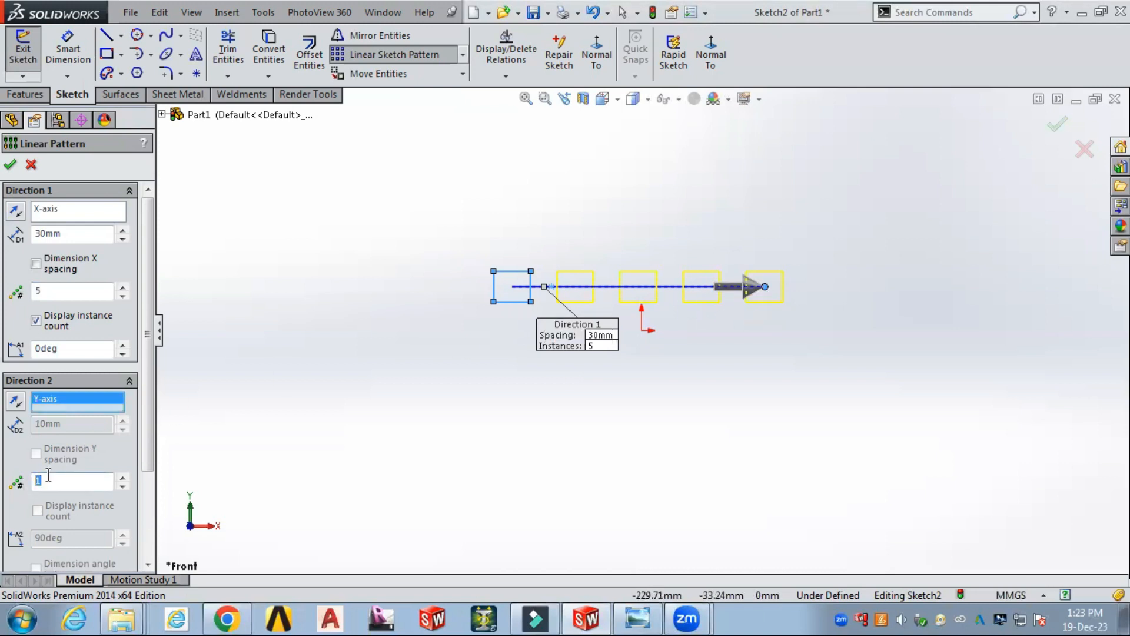
type("3")
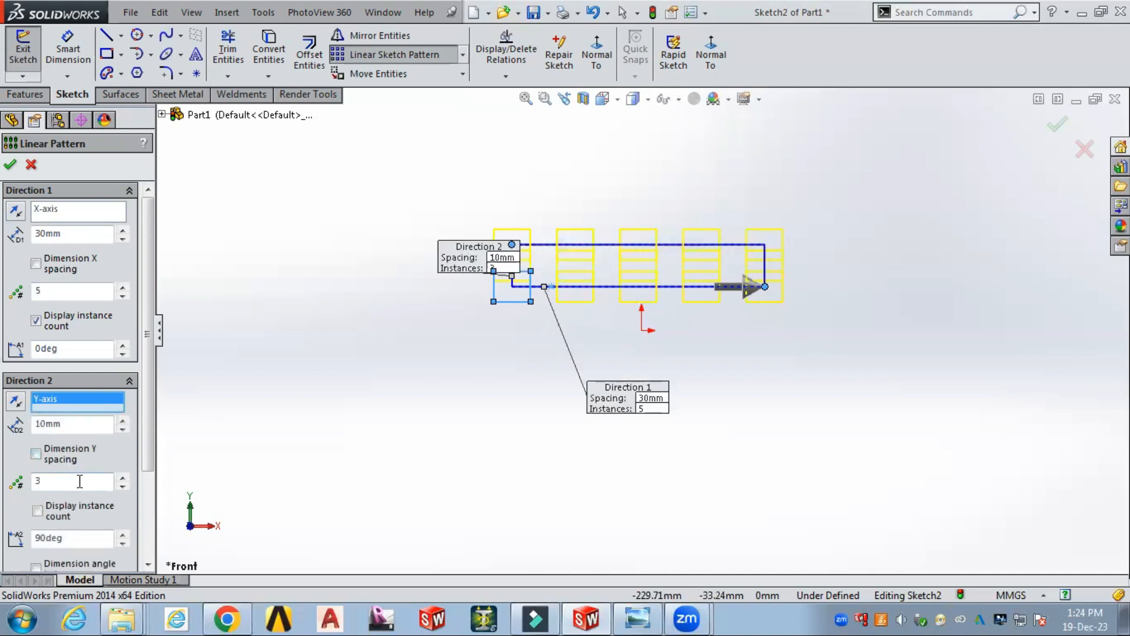
left_click_drag(69, 428, 34, 428)
type("30")
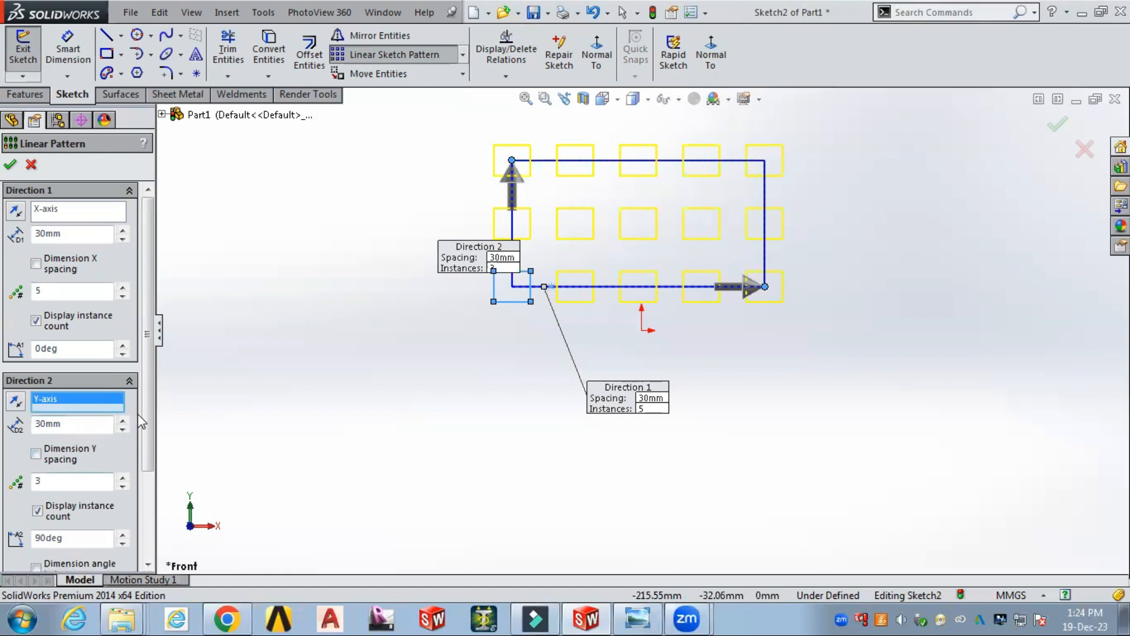
left_click_drag(149, 389, 151, 440)
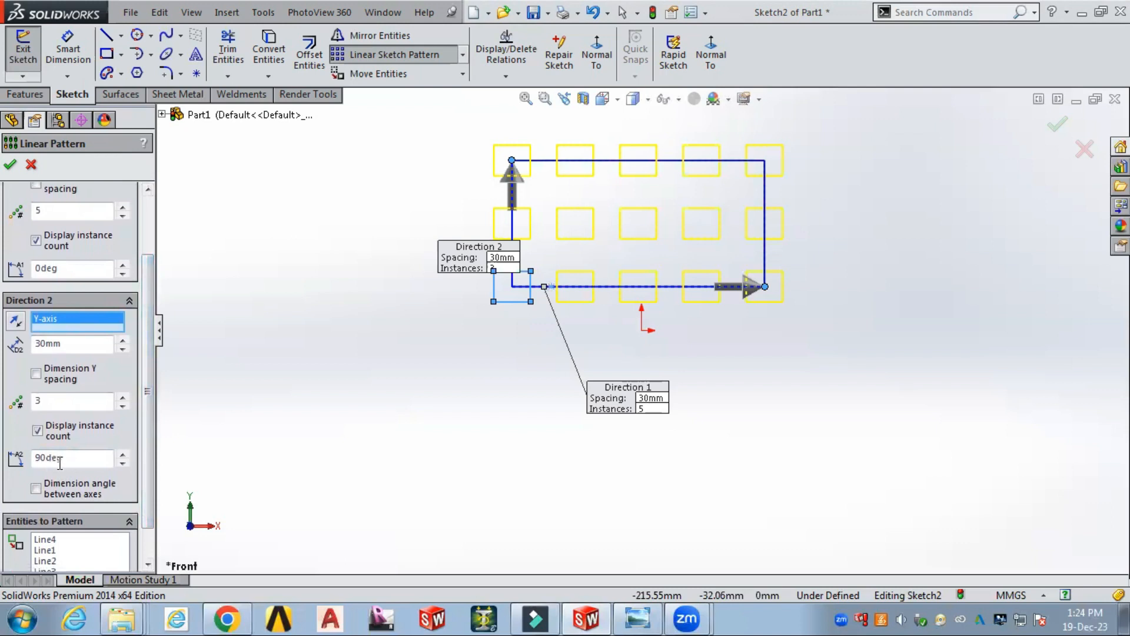
left_click_drag(150, 437, 124, 347)
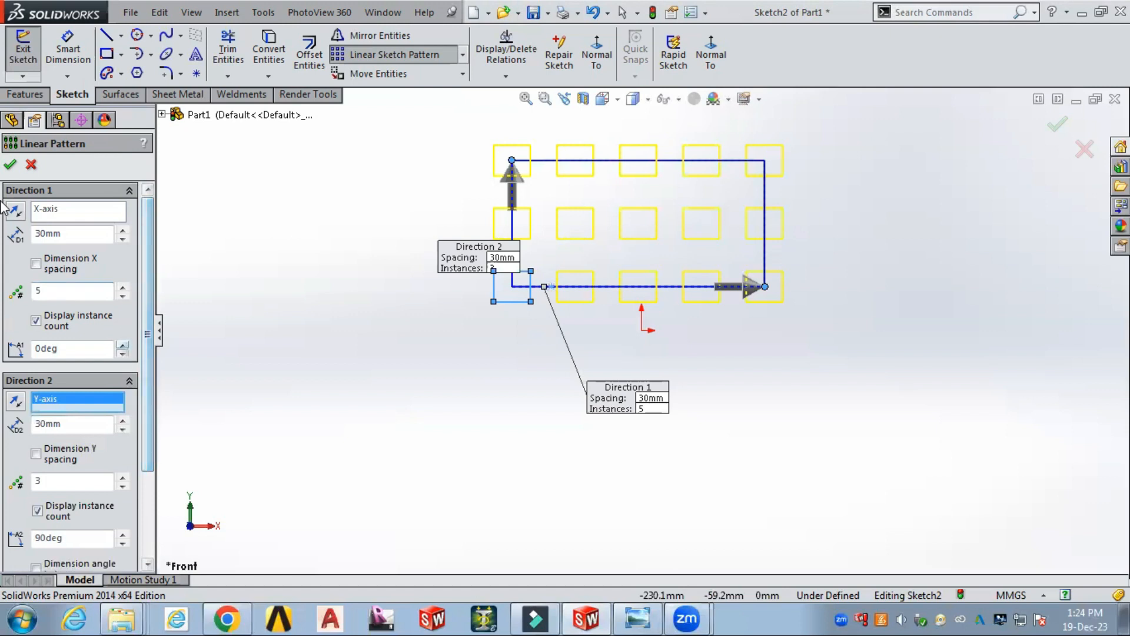
left_click(10, 166)
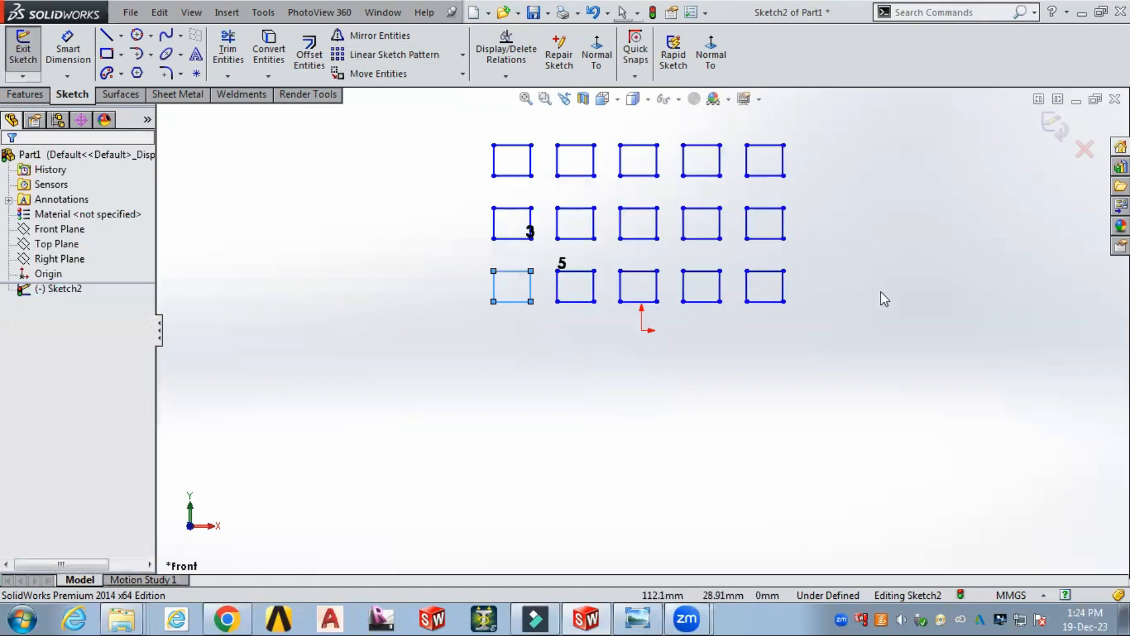
Undo the linear pattern and the original rectangle, leaving the sketch empty with nothing selected.
scroll(643, 437, "down", 2)
scroll(641, 438, "up", 2)
scroll(651, 260, "down", 5)
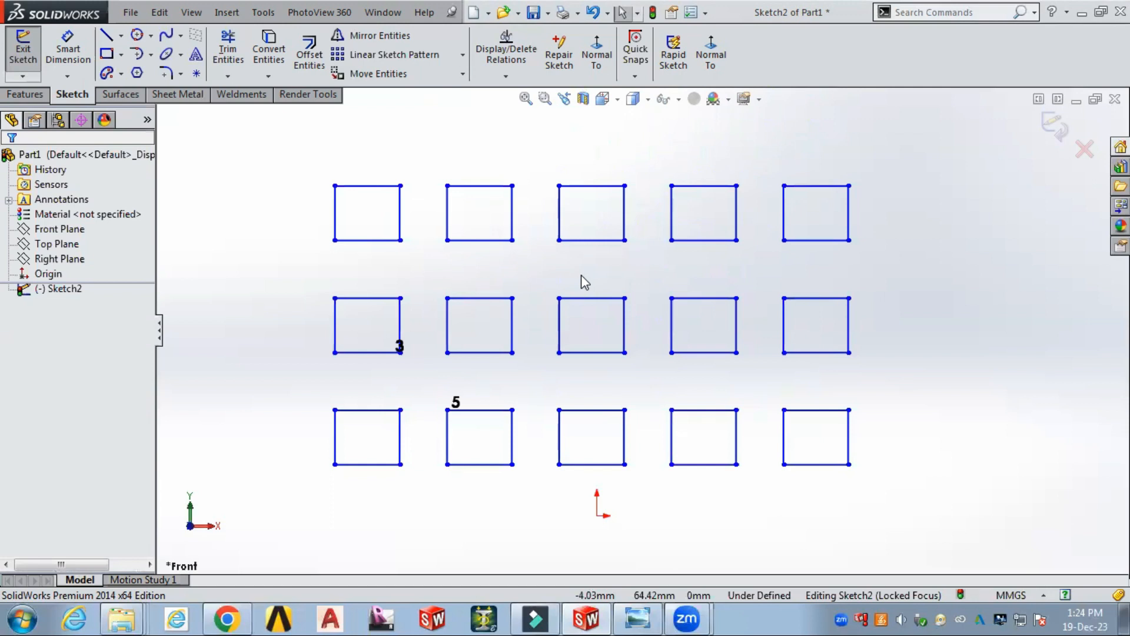
left_click(462, 55)
key("ctrl+z")
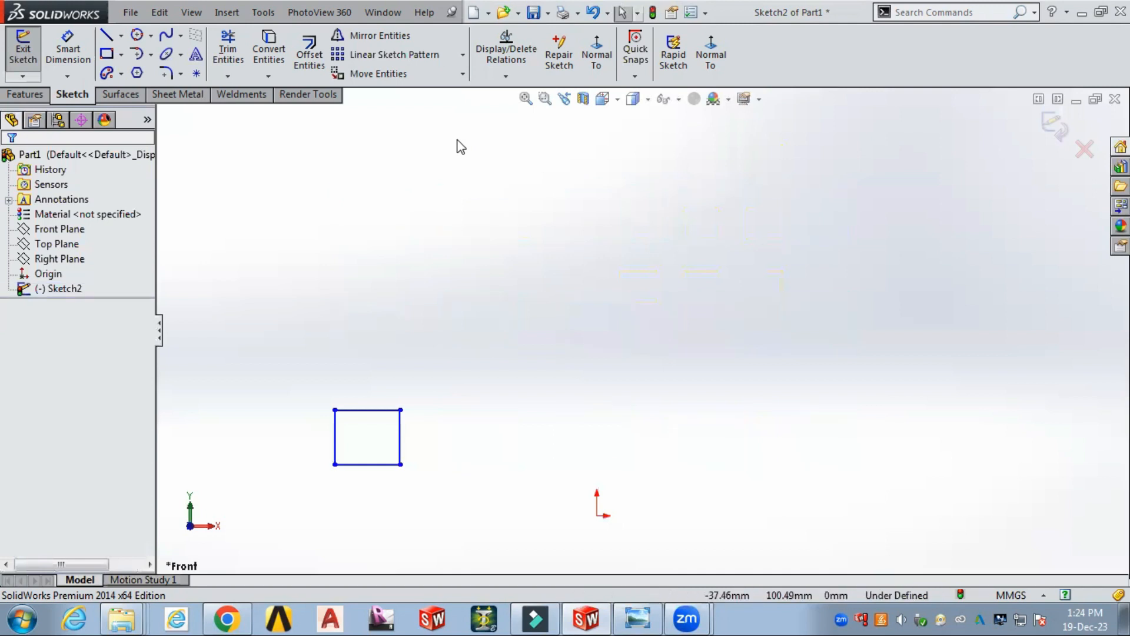
key("ctrl+z")
key("ctrl+z")
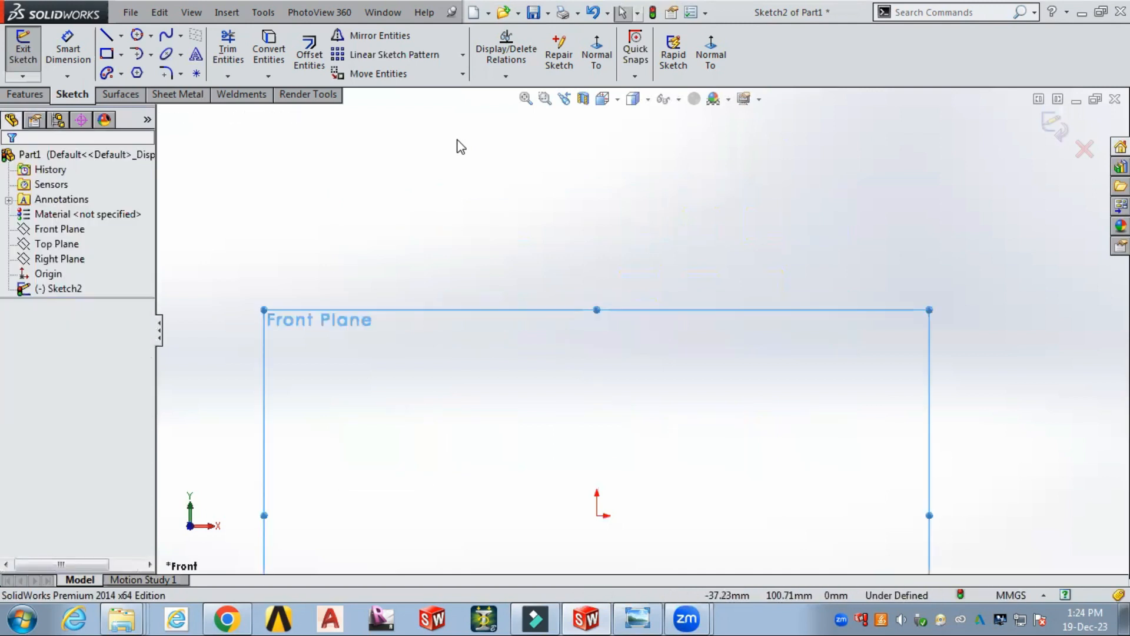
scroll(463, 158, "up", 3)
left_click(468, 163)
scroll(611, 309, "up", 2)
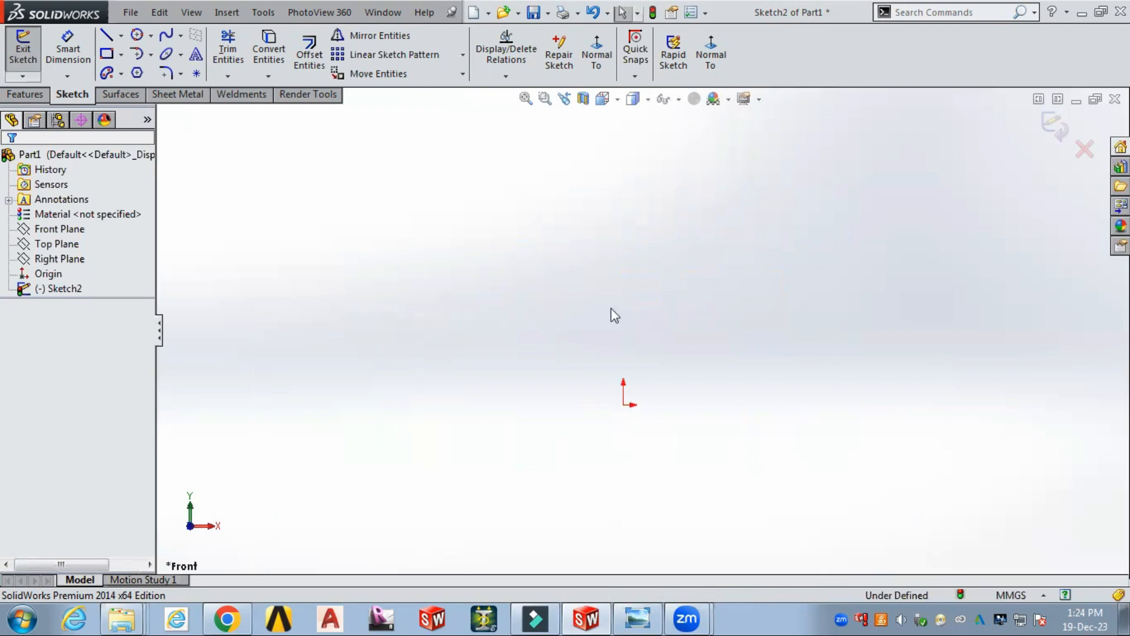
Sketch a circle centred on the origin with a radius of about 28.4 mm.
middle_click_drag(630, 411, 626, 370, "ctrl")
left_click(137, 35)
left_click(150, 36)
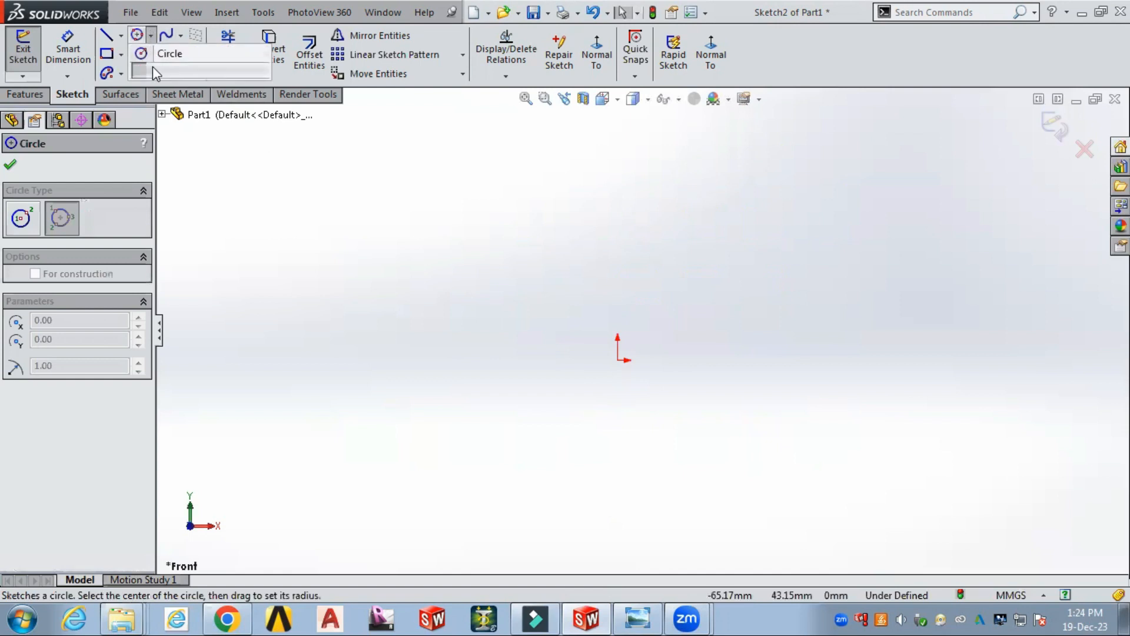
left_click(154, 52)
left_click(618, 360)
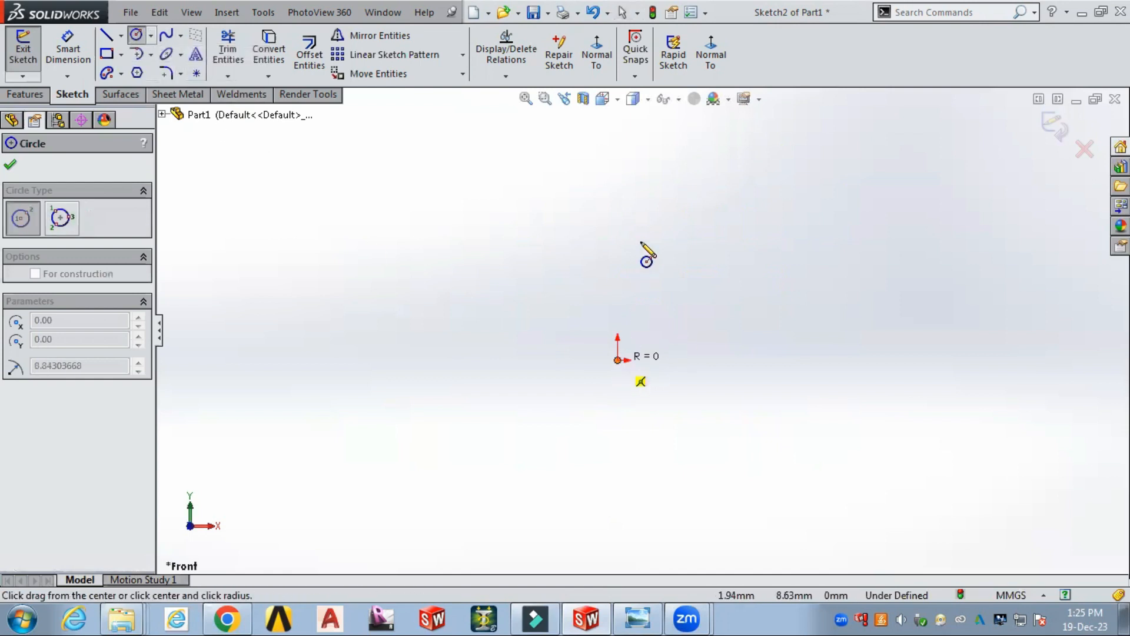
left_click(641, 208)
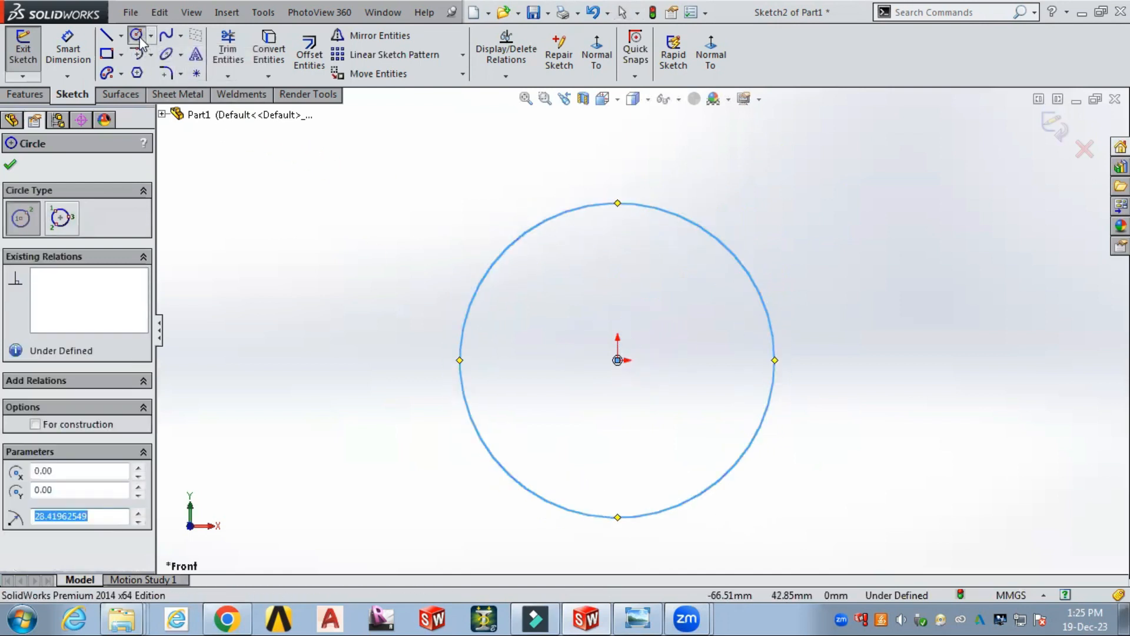
Sketch a small circle of about 4.7 mm radius inside the large one, centred about 21.3 mm directly above the origin.
left_click(618, 242)
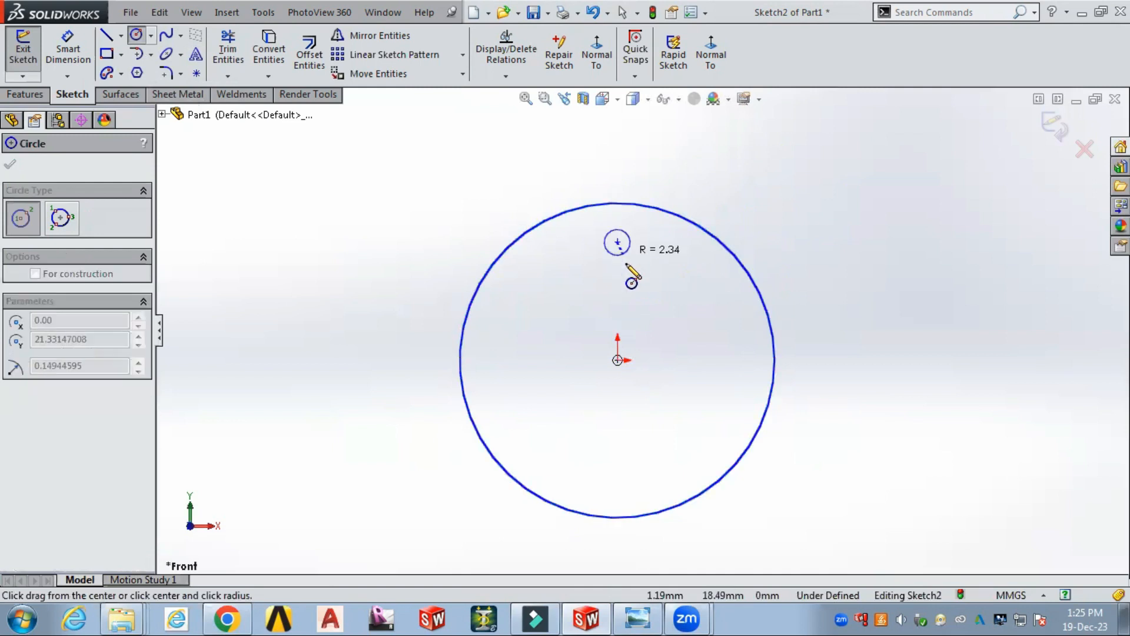
left_click(632, 264)
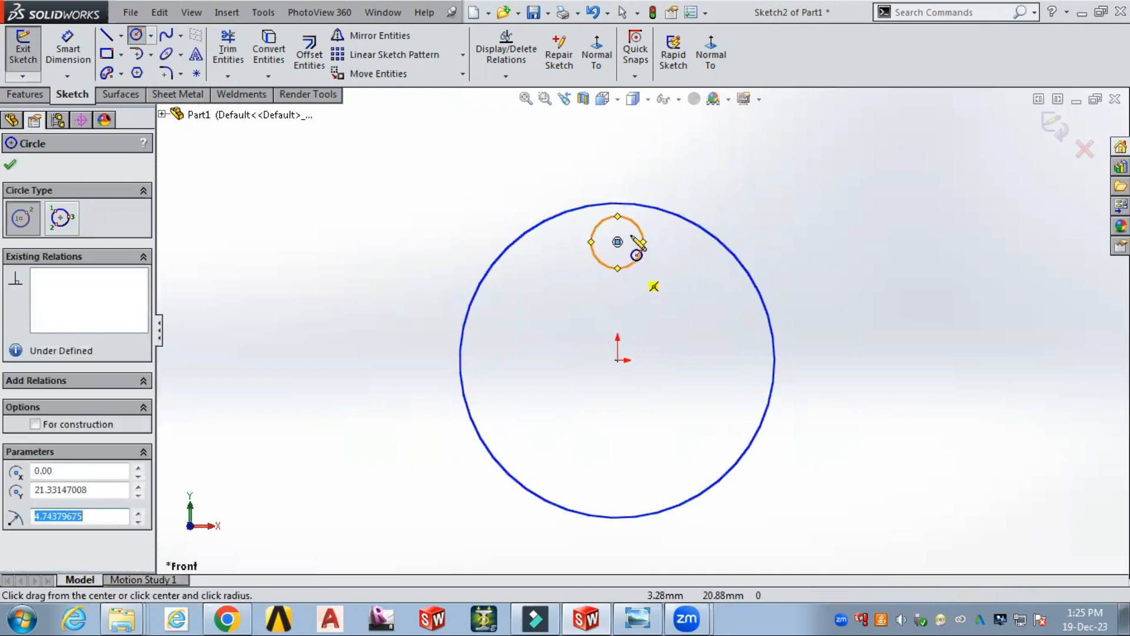
left_click(16, 168)
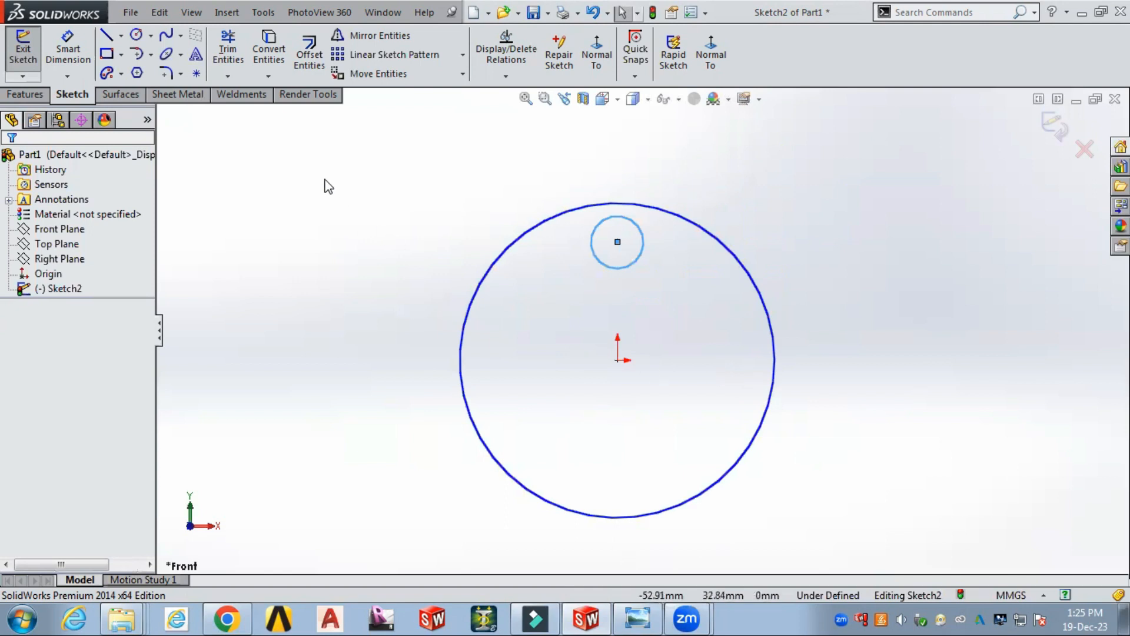
Start a circular sketch pattern of the small circle, using the centre point at the origin as the pattern centre.
left_click(461, 55)
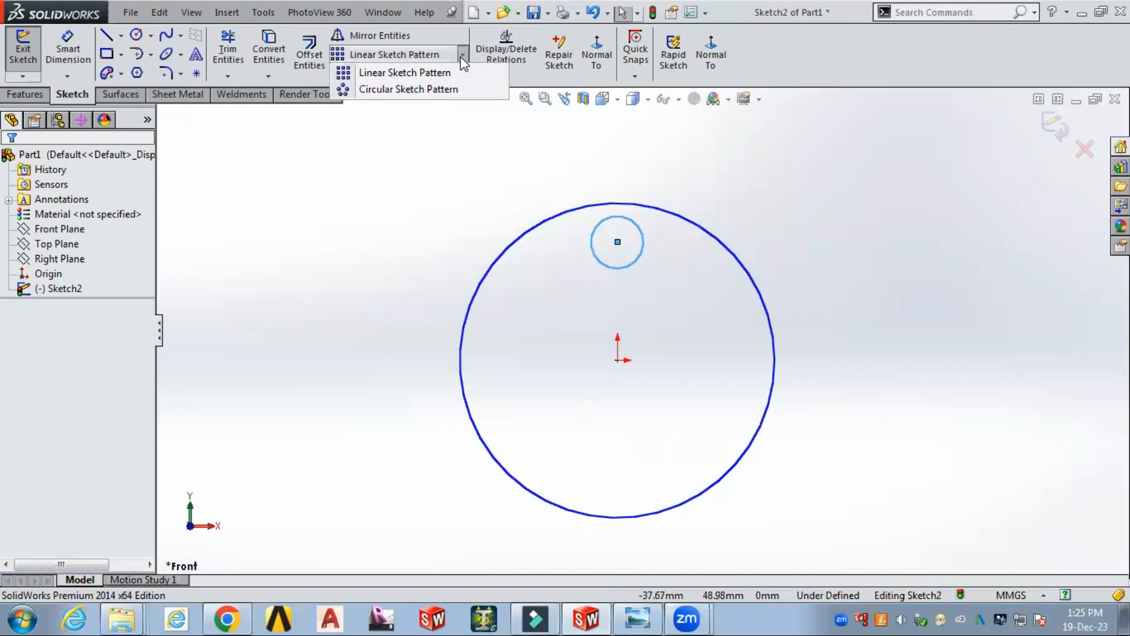
left_click(424, 89)
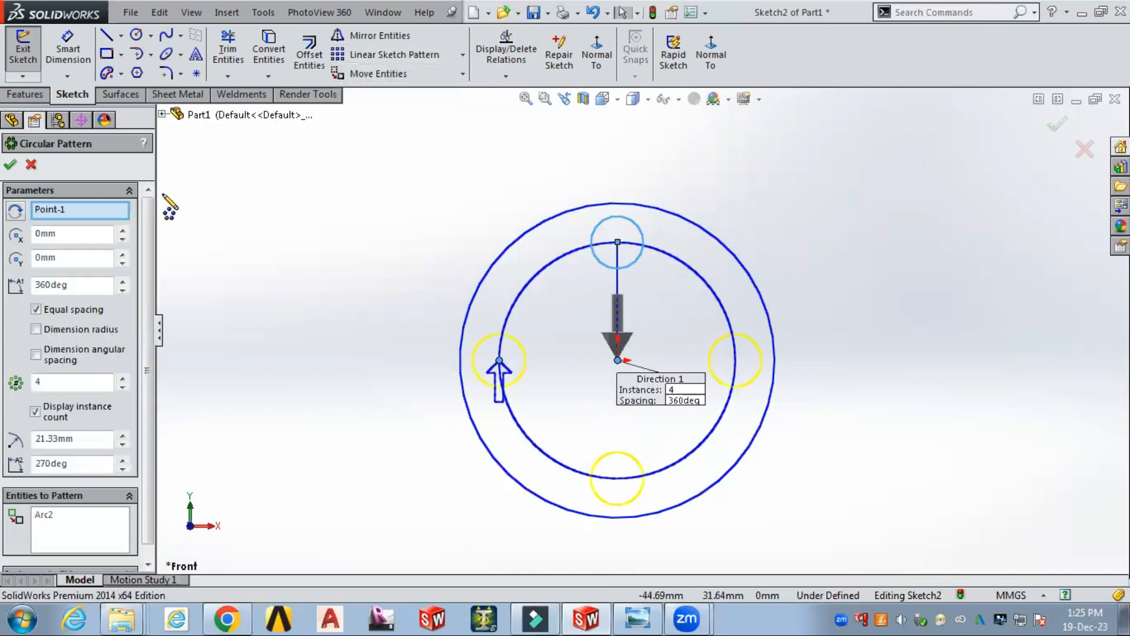
left_click(48, 210)
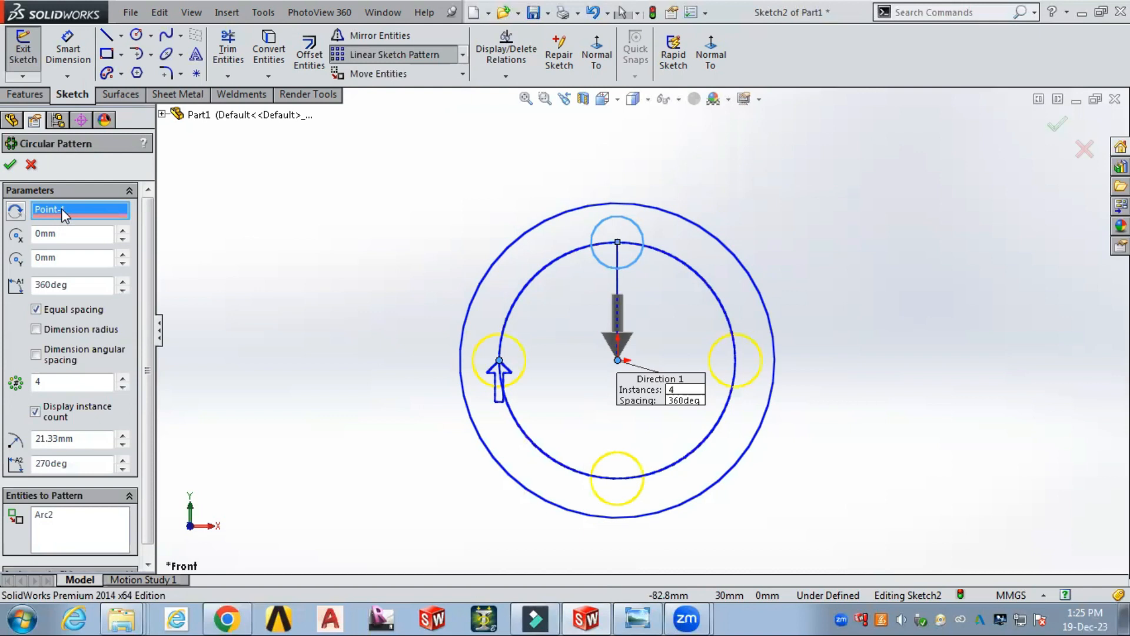
left_click(617, 360)
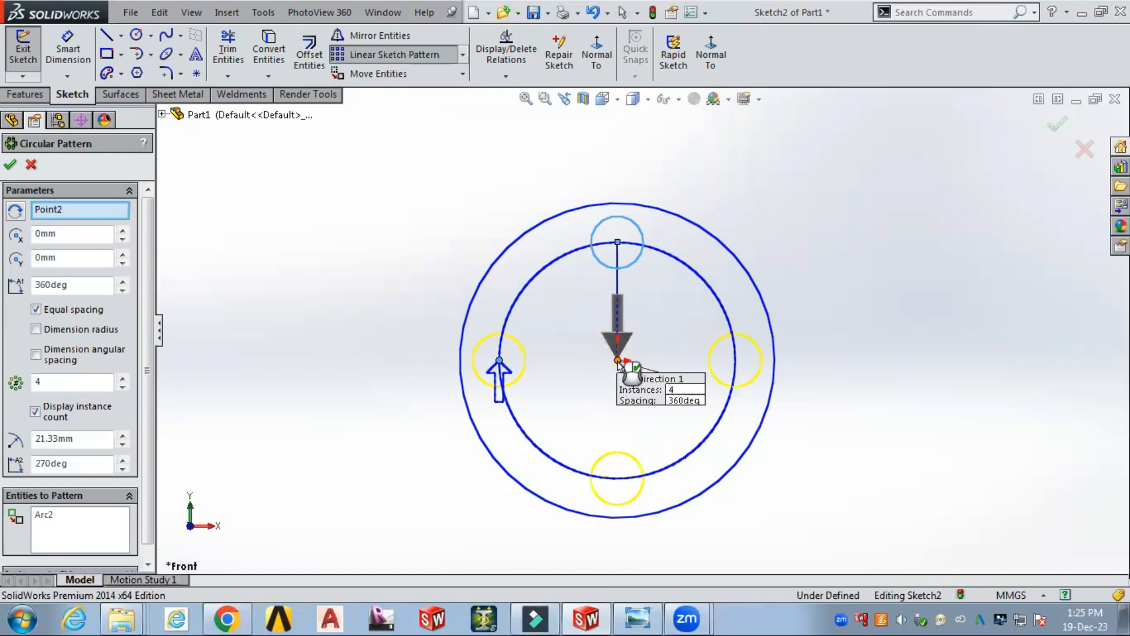
left_click_drag(145, 238, 144, 263)
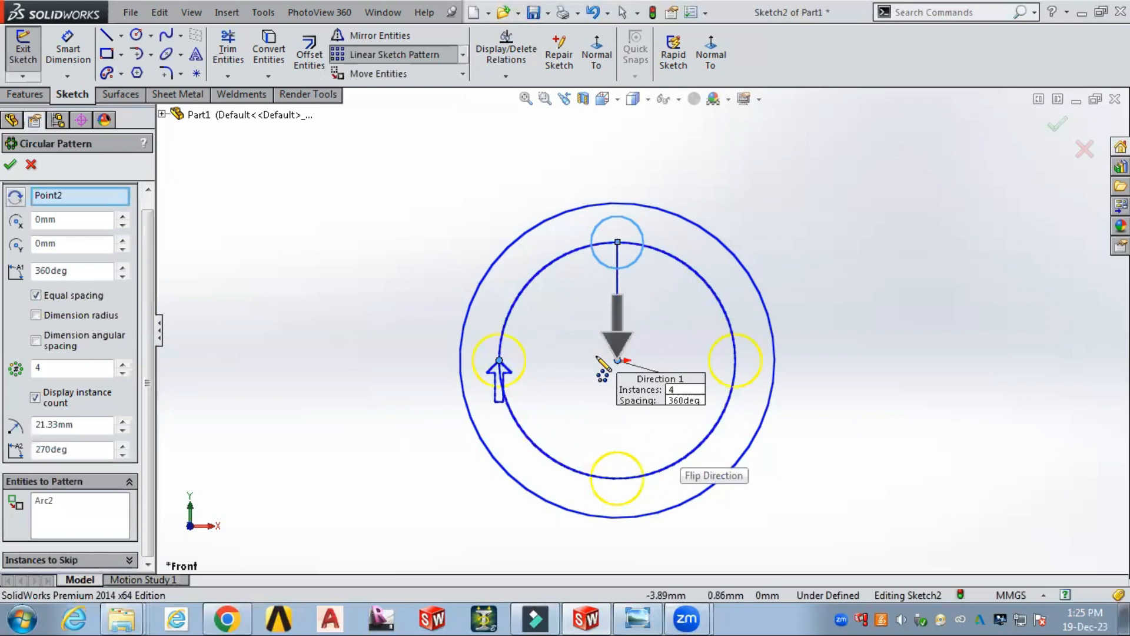
Set the circular pattern to 6 instances and create it with equal spacing over 360 degrees.
double_click(37, 368)
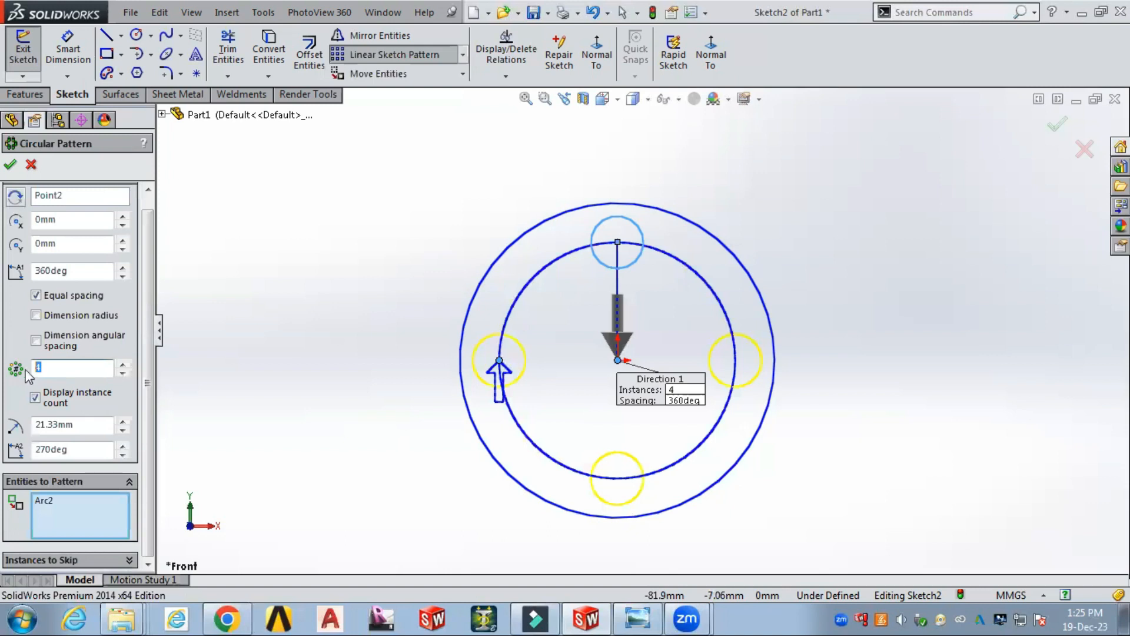
type("6")
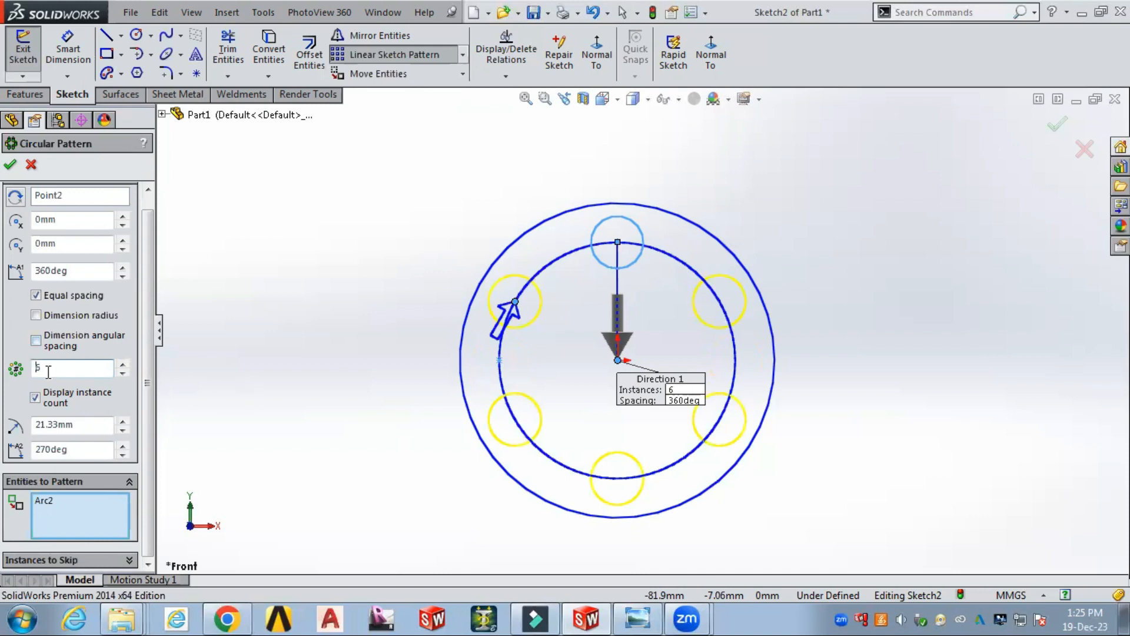
type("6")
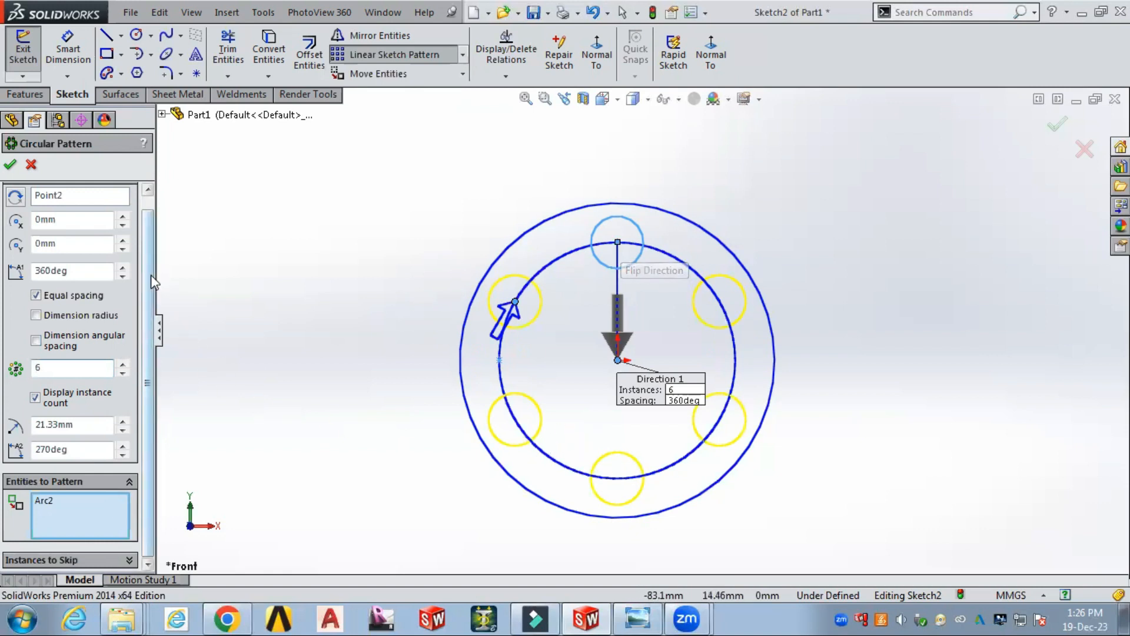
scroll(152, 282, "up", 1)
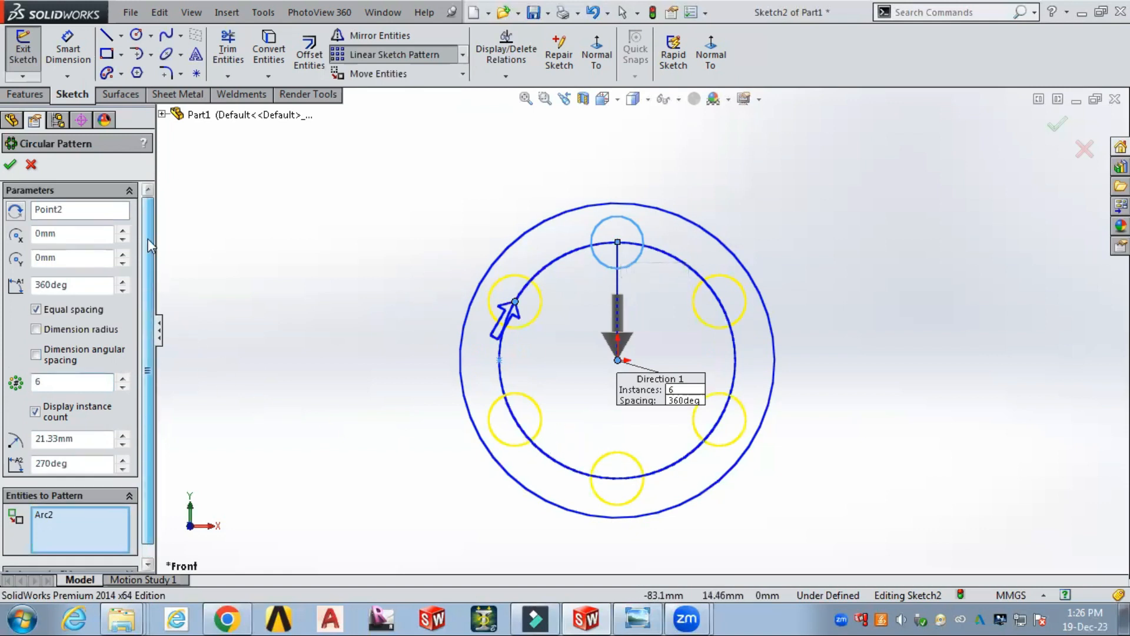
left_click(10, 166)
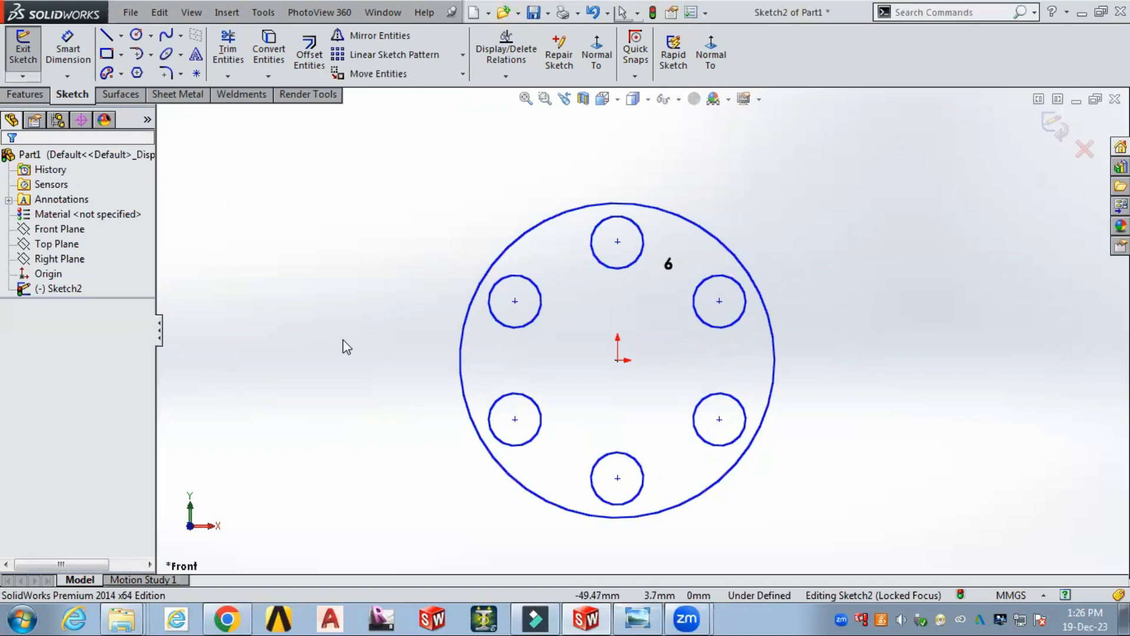
Sketch a centre circle of about 6.2 mm radius on the origin, inside the ring of six small circles.
left_click(463, 75)
left_click(330, 303)
left_click(136, 35)
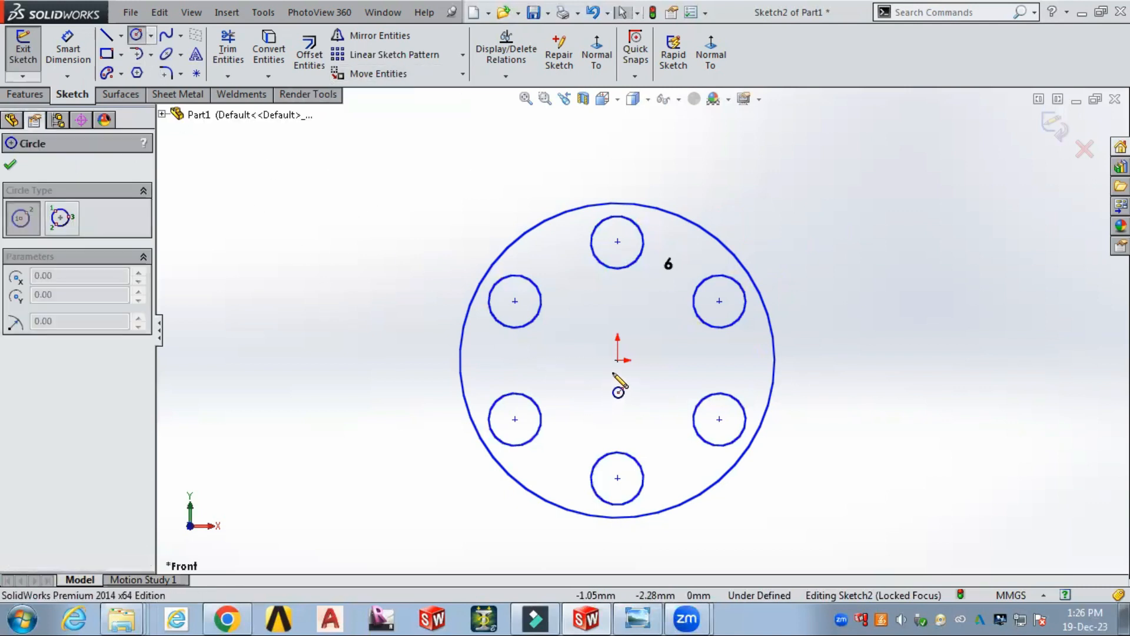
left_click(151, 36)
left_click(146, 69)
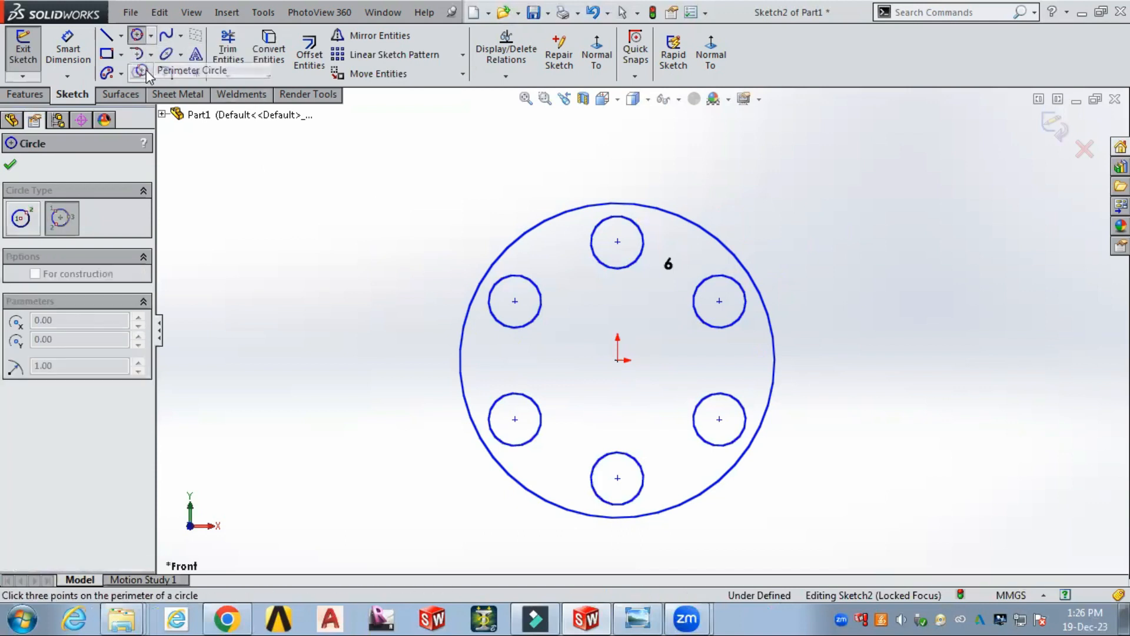
left_click(151, 36)
left_click(154, 52)
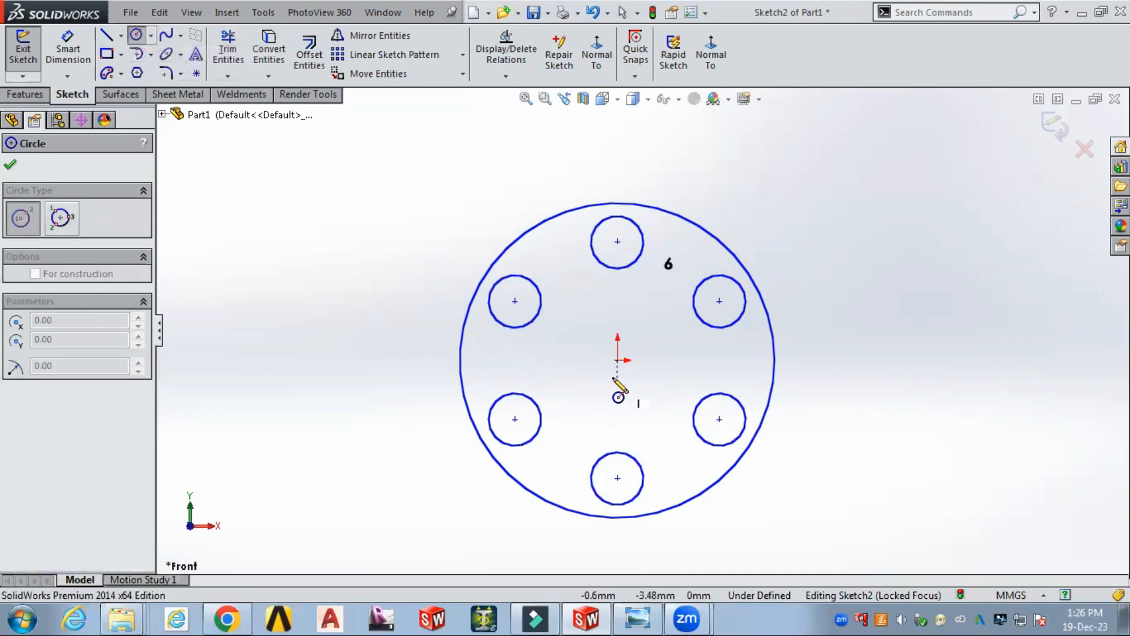
left_click(618, 360)
left_click(628, 393)
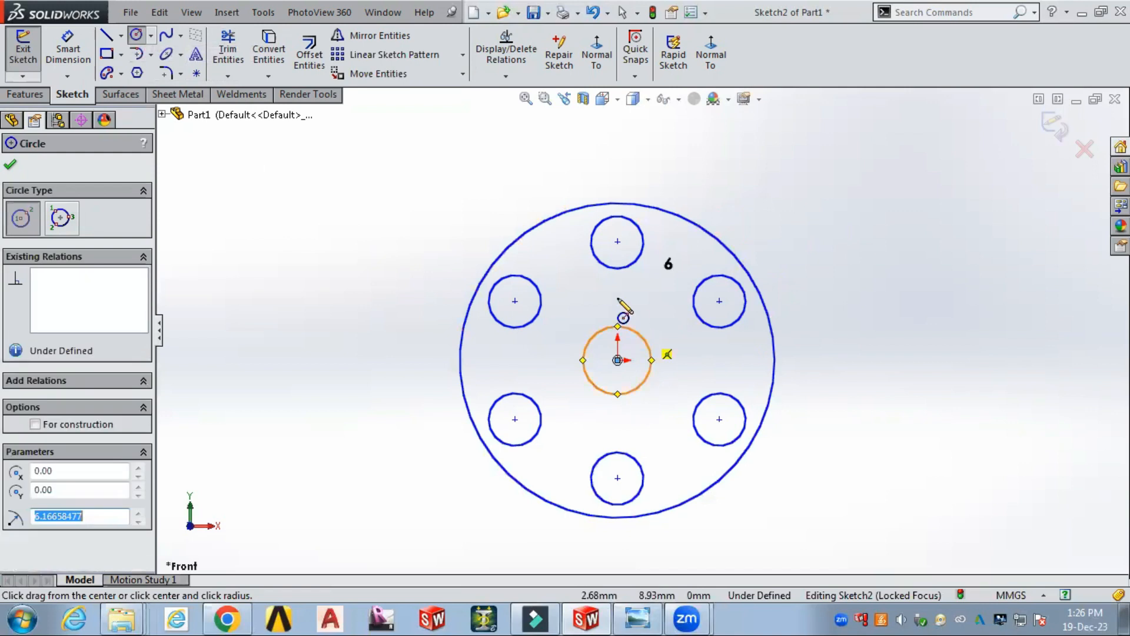
key("Escape")
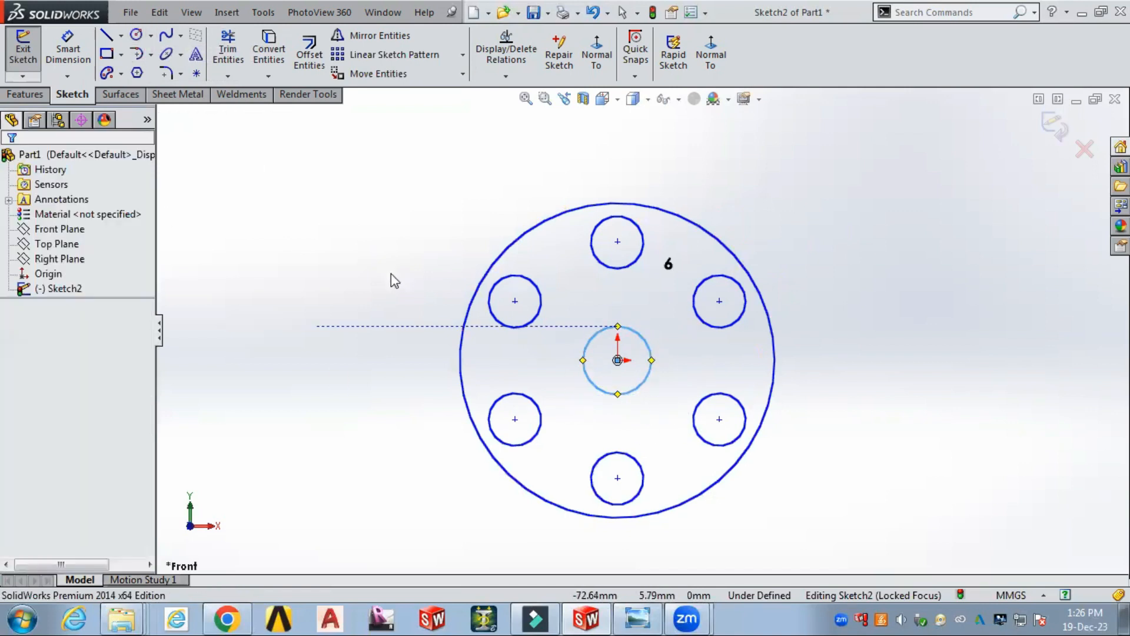
key("Escape")
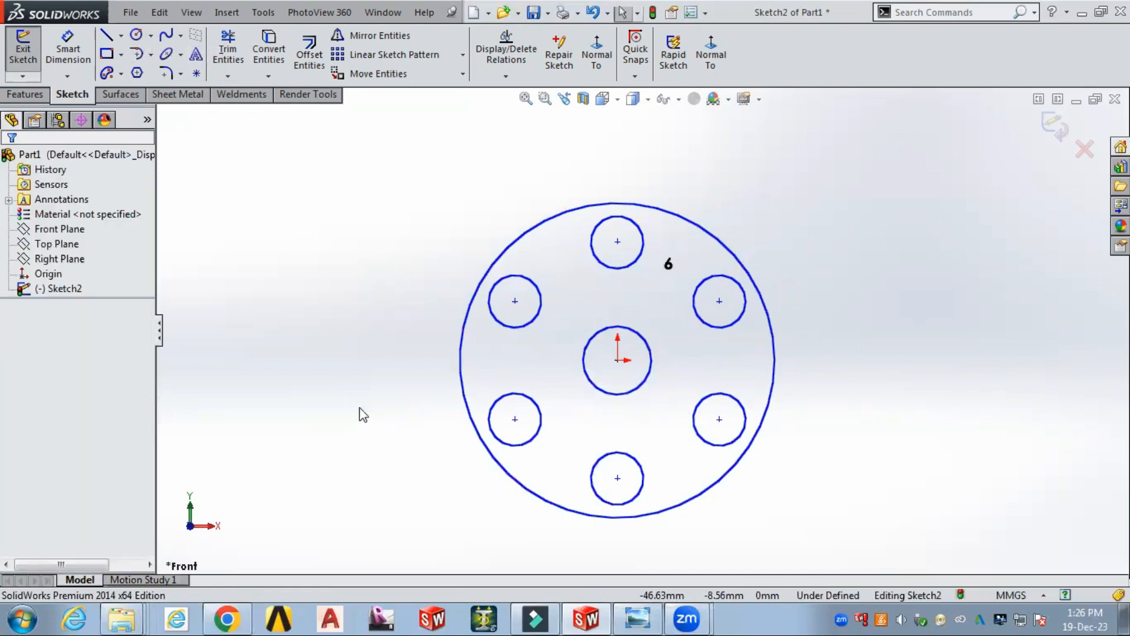
Move the central circle from the origin to a point level with it, outside and to the left of the large circle.
left_click(589, 347)
left_click(463, 73)
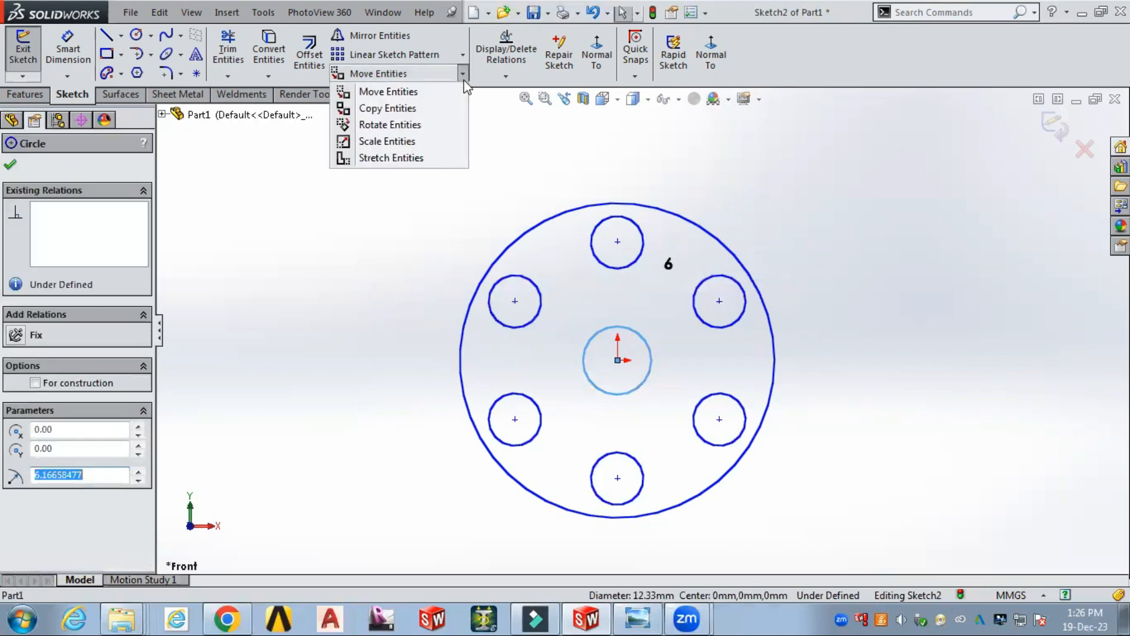
left_click(410, 93)
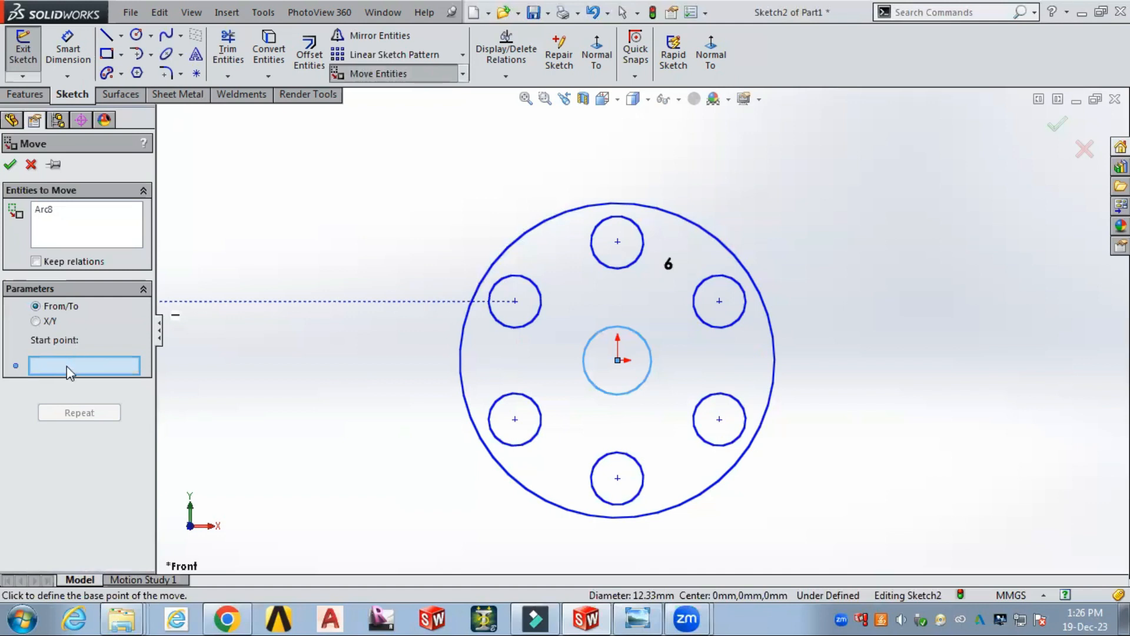
left_click(617, 360)
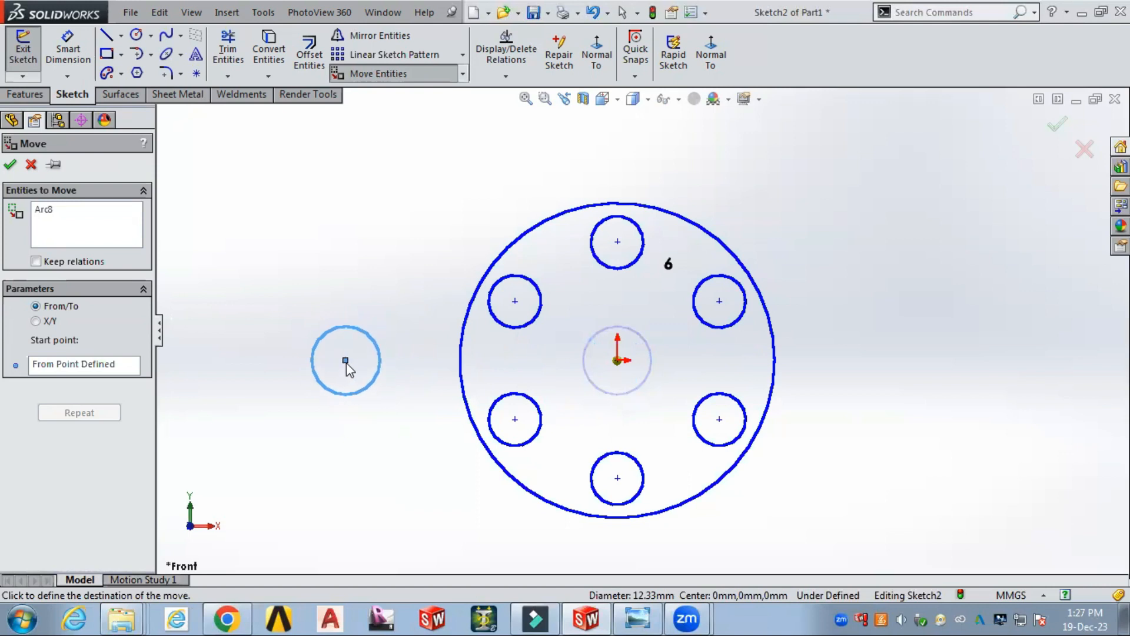
left_click(346, 361)
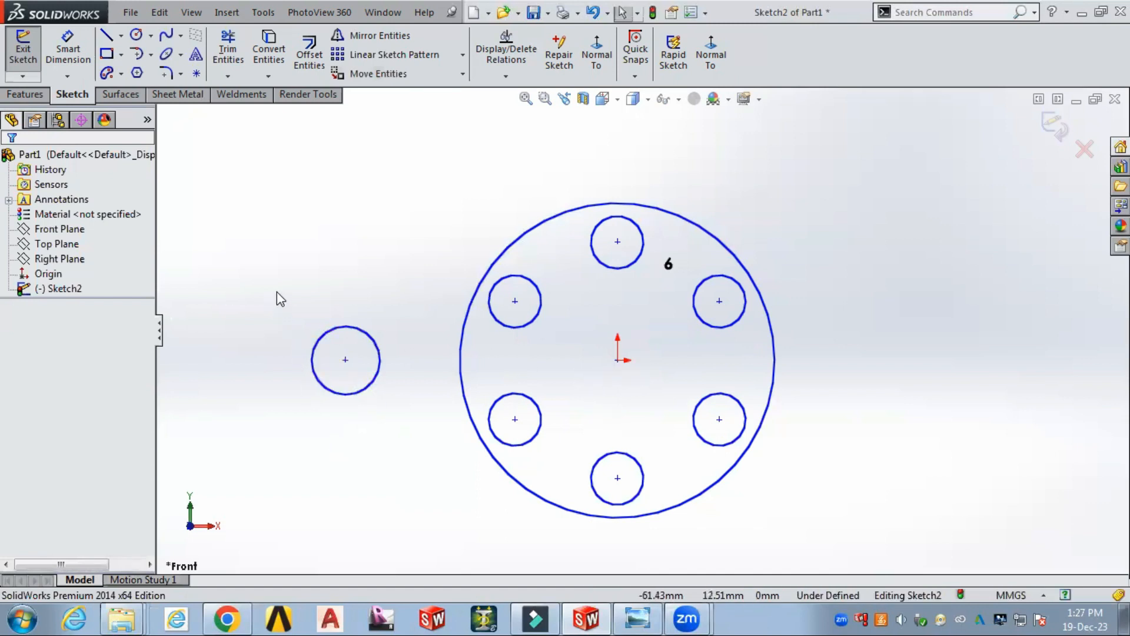
Copy the circle outside the large one, using its centre as the start point and the origin as the destination.
left_click(463, 73)
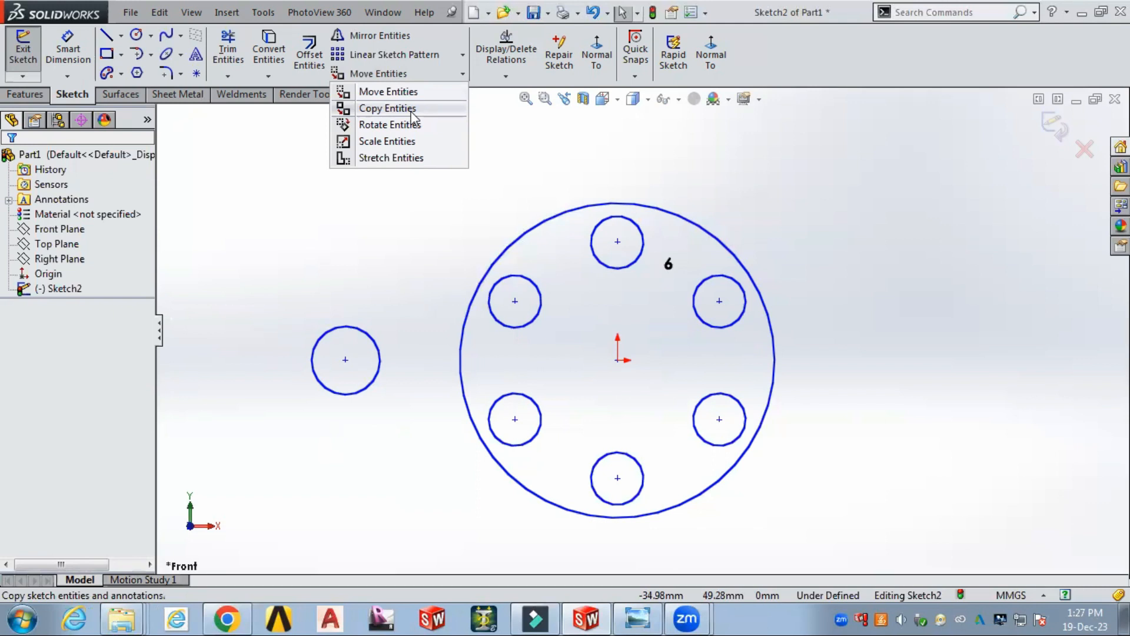
left_click(387, 108)
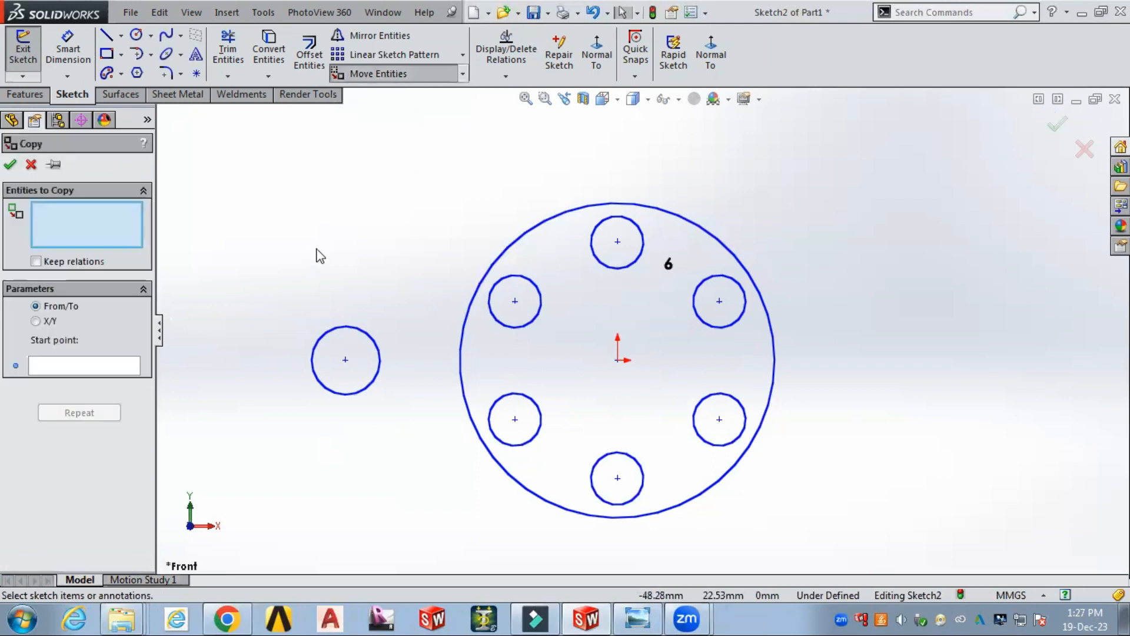
left_click_drag(301, 298, 391, 451)
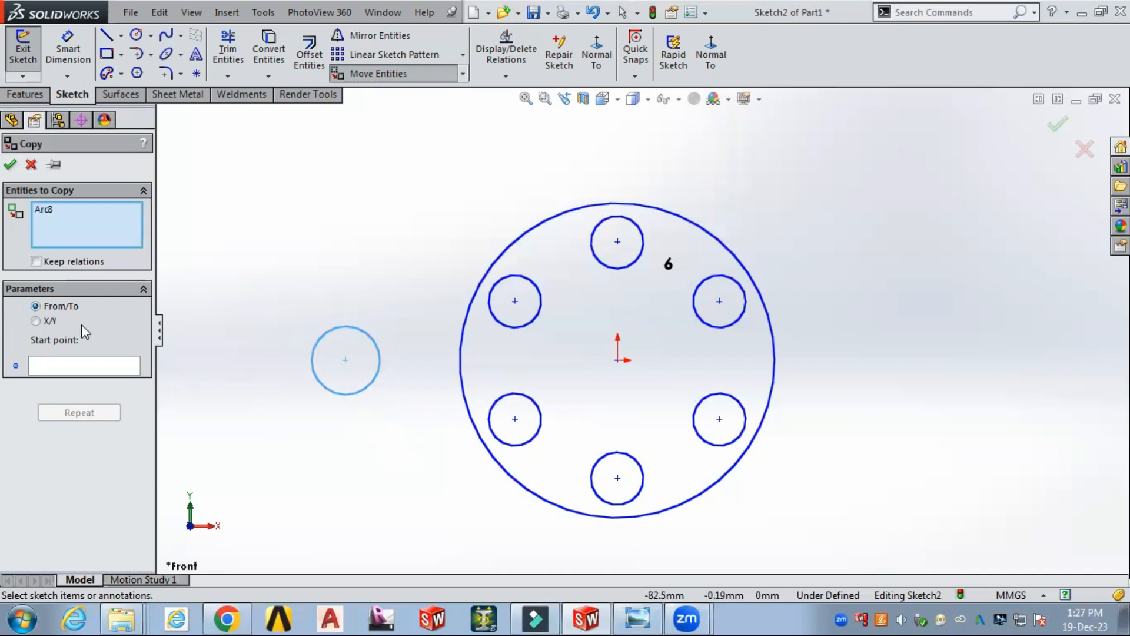
left_click(51, 366)
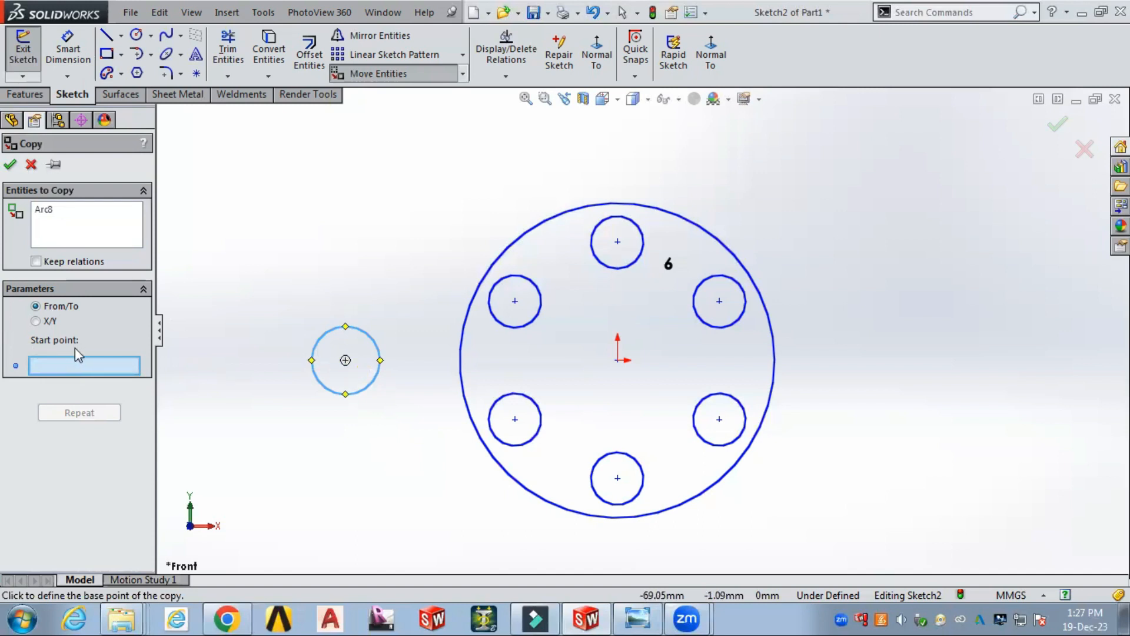
left_click(346, 360)
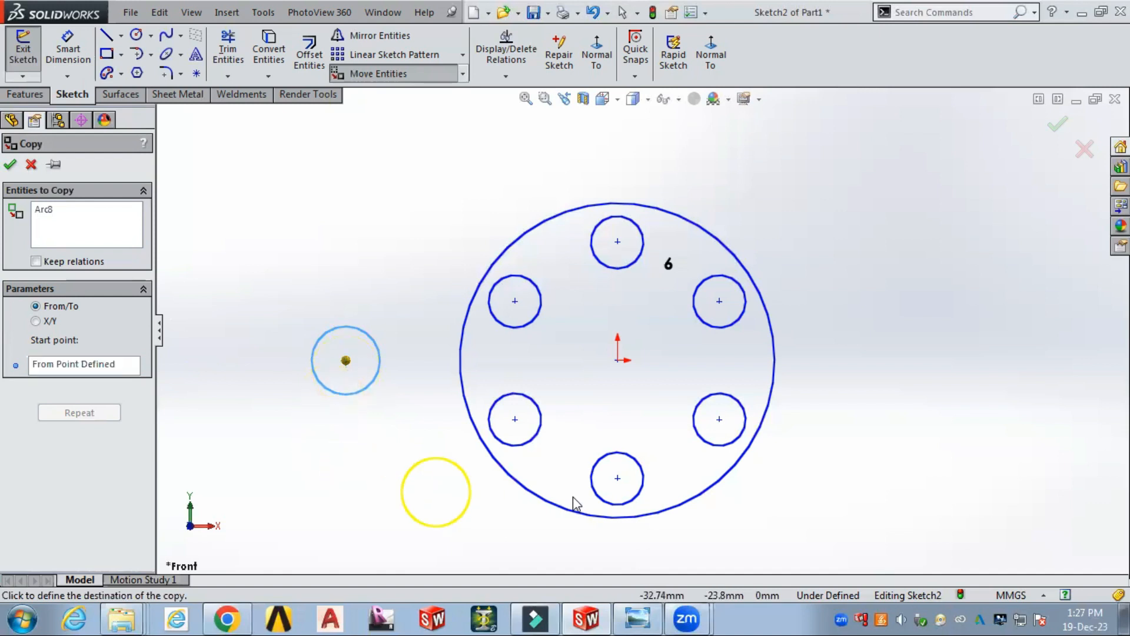
left_click(616, 360)
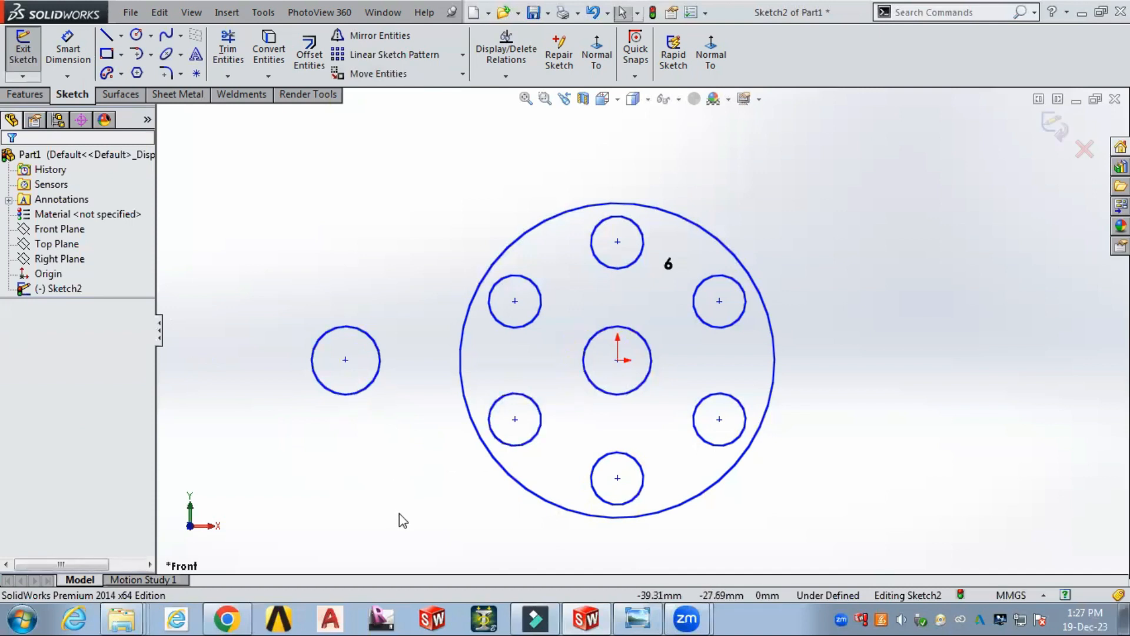
Sketch a horizontal line from the centre of the outer left circle, extending left beyond its edge.
left_click(463, 74)
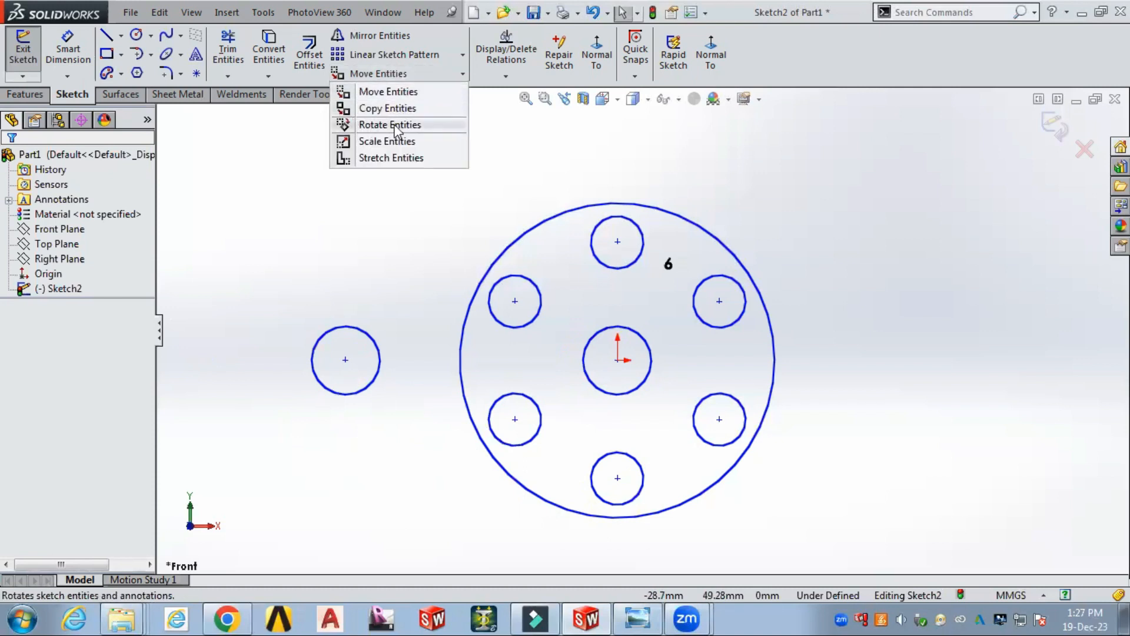
left_click(376, 300)
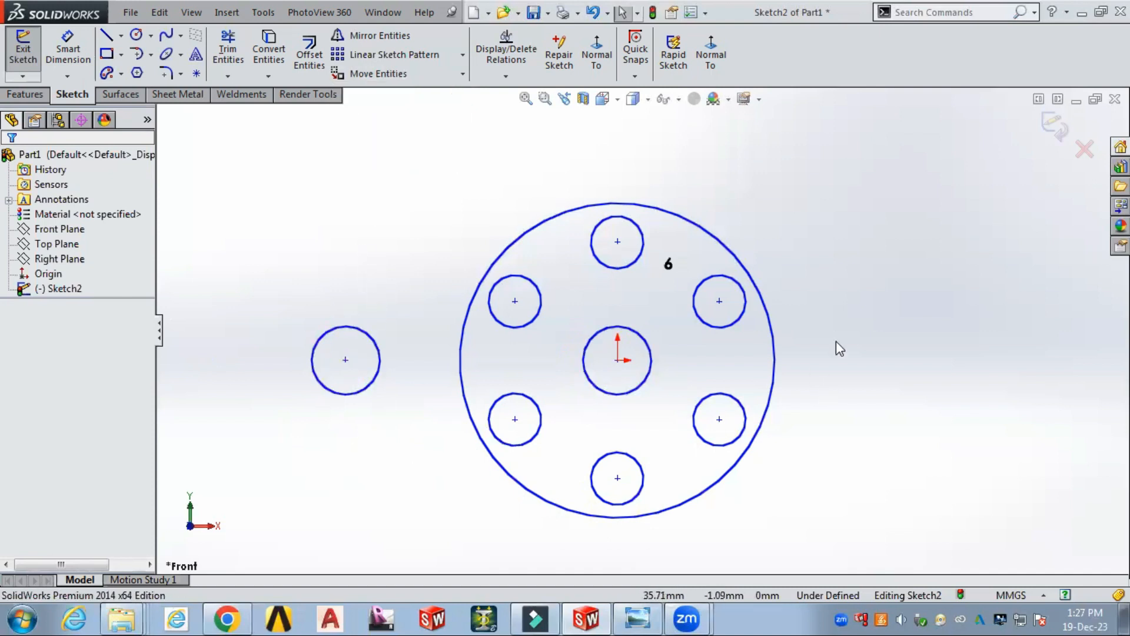
scroll(492, 341, "up", 3)
scroll(342, 356, "down", 3)
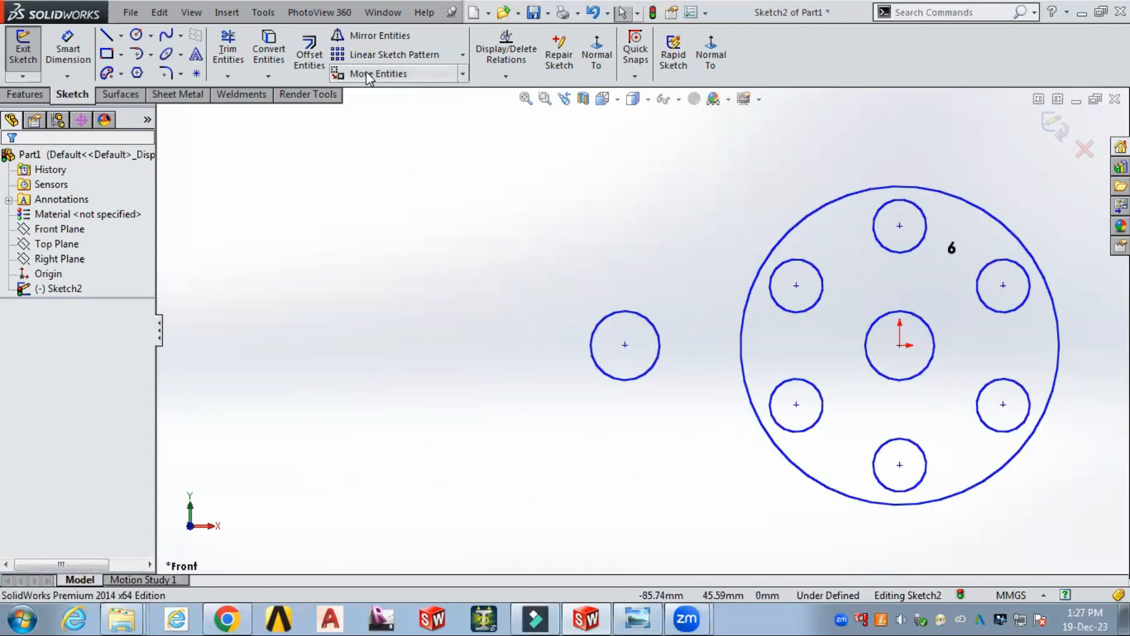
left_click(106, 36)
left_click(625, 344)
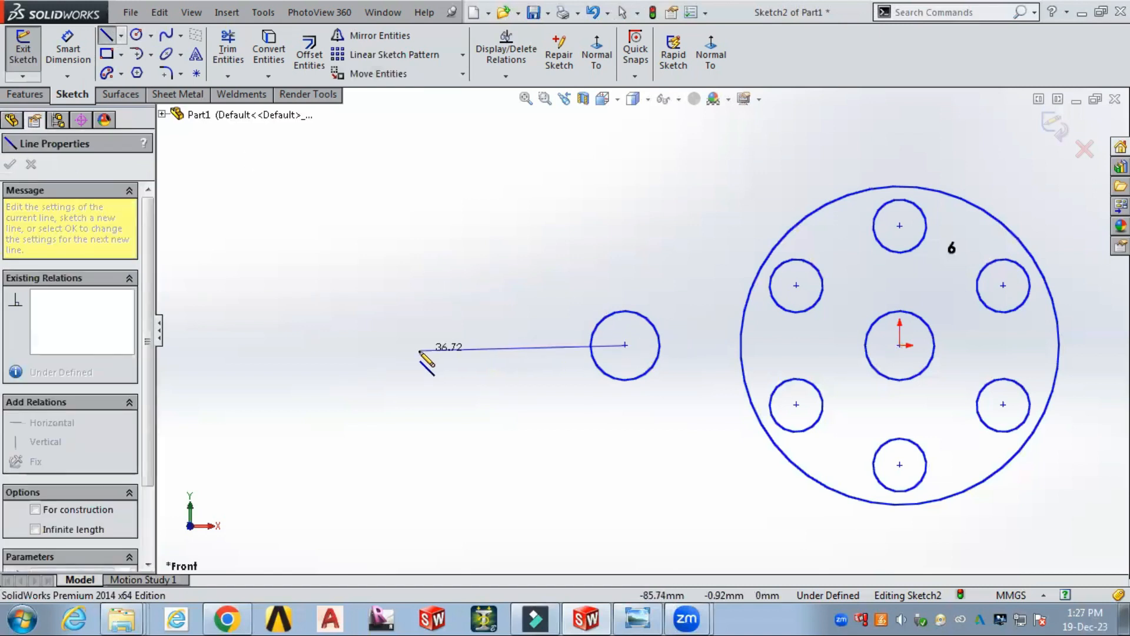
left_click(438, 345)
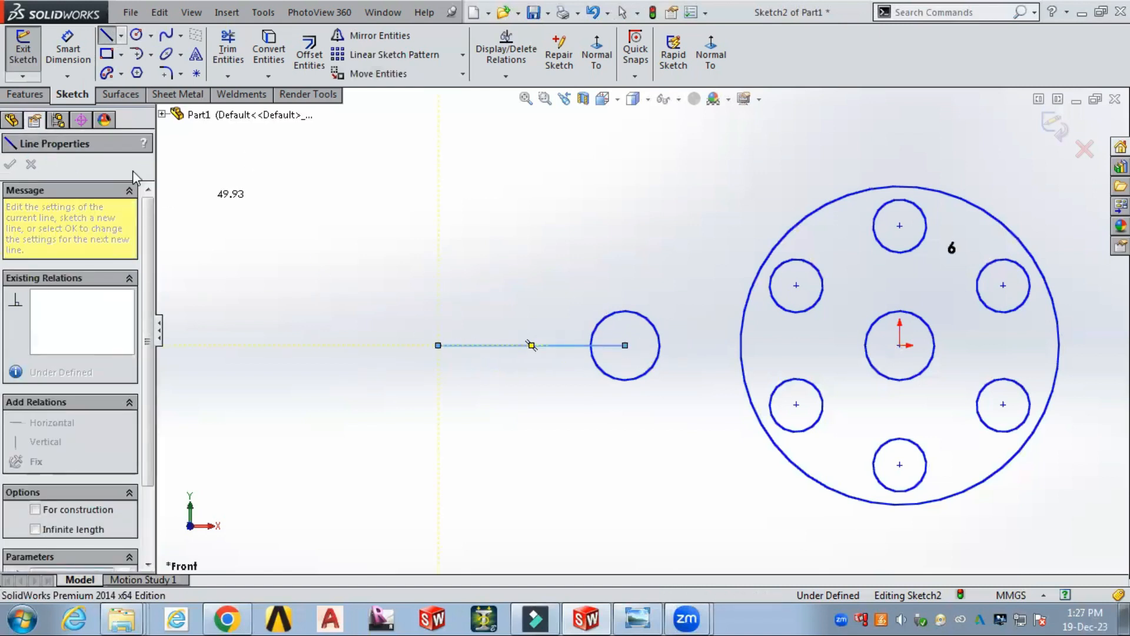
key("Escape")
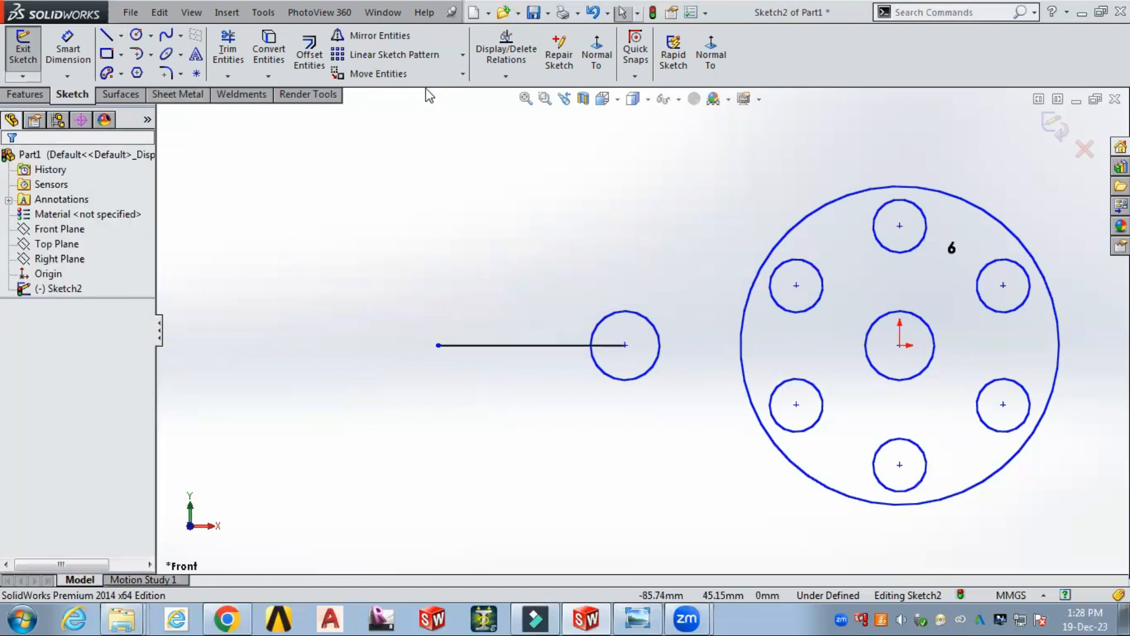
Rotate the outer circle and its horizontal line 90 degrees about the line's free left endpoint.
left_click(463, 73)
left_click(390, 124)
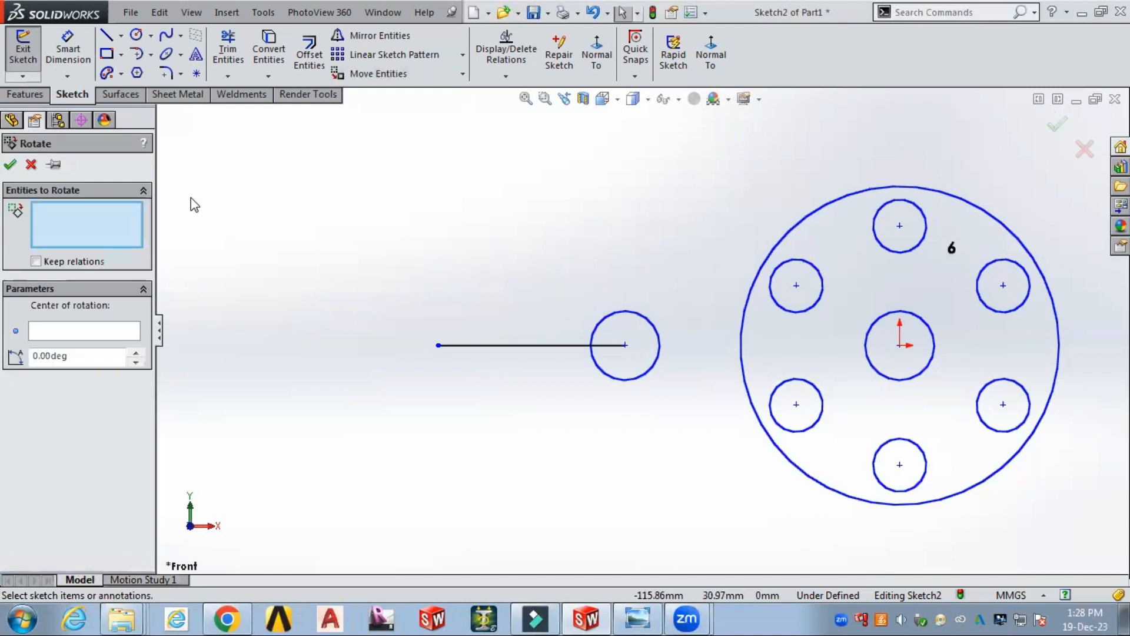
left_click_drag(662, 273, 360, 421)
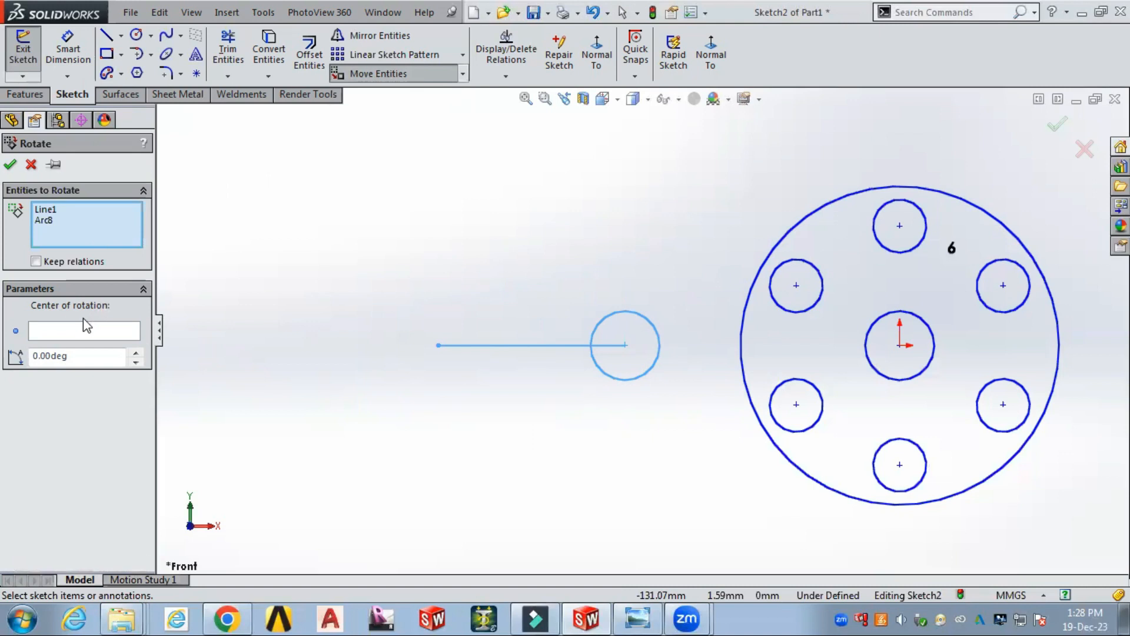
left_click(56, 331)
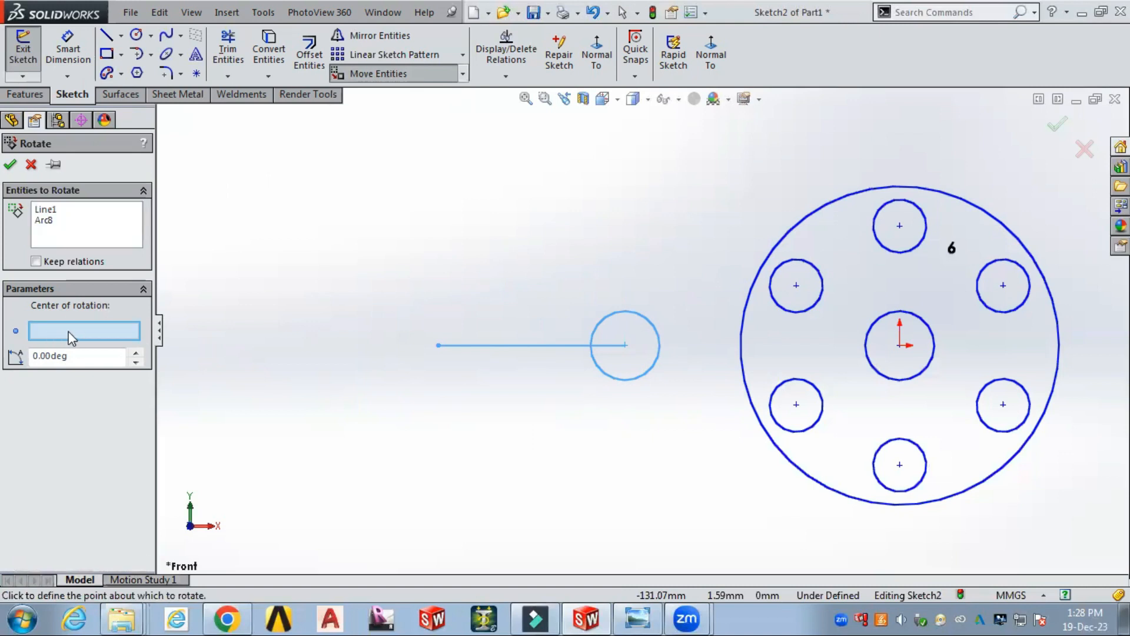
left_click(437, 346)
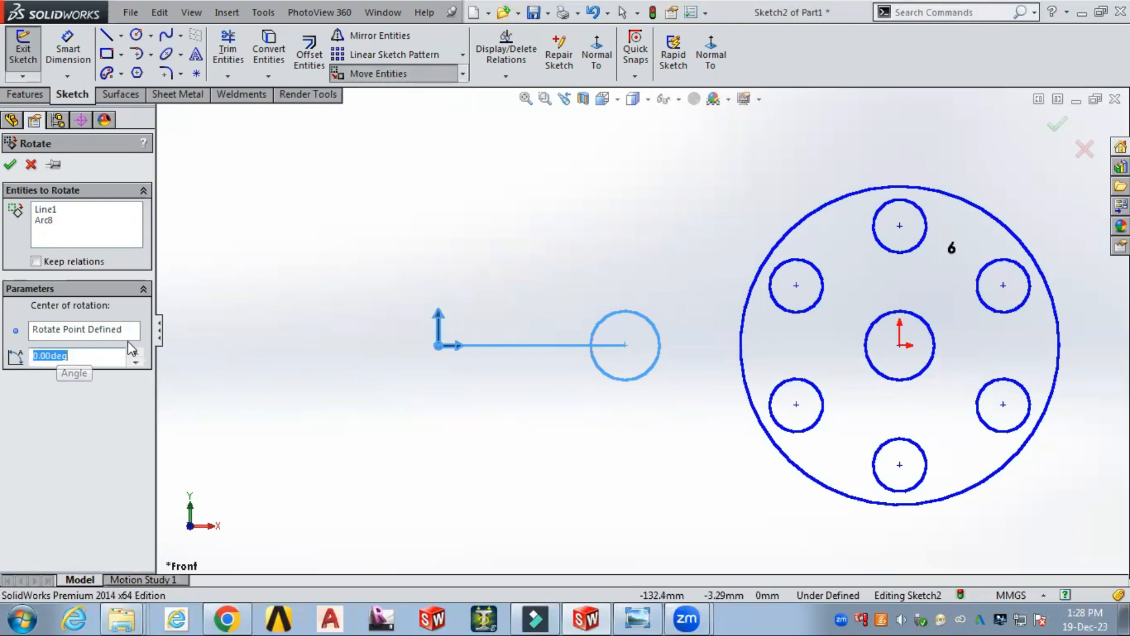
type("90")
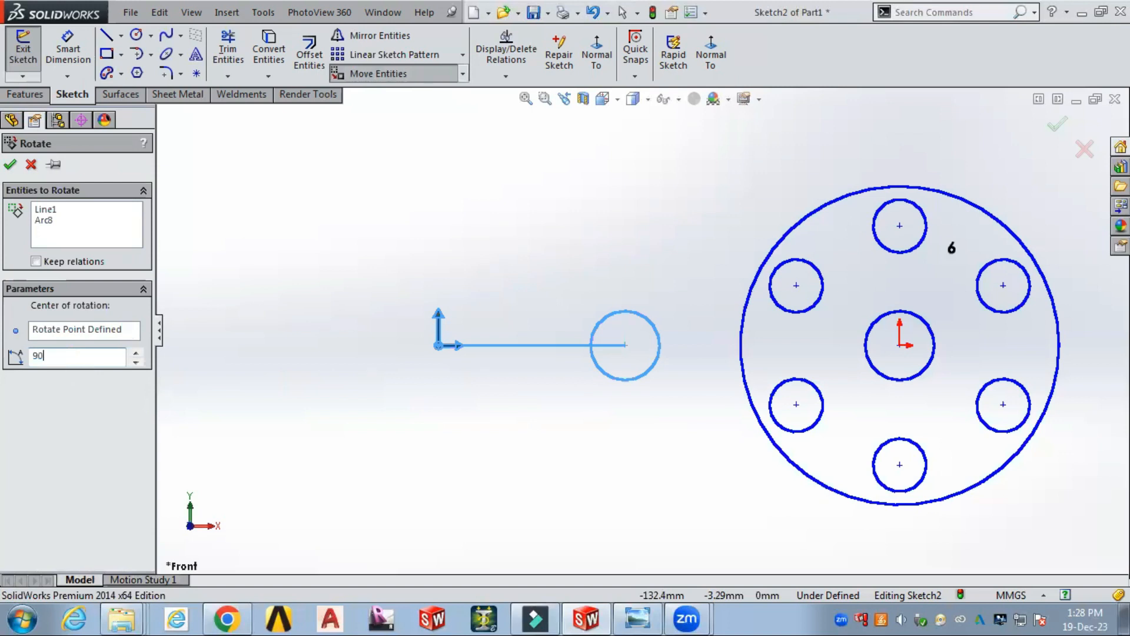
key("Return")
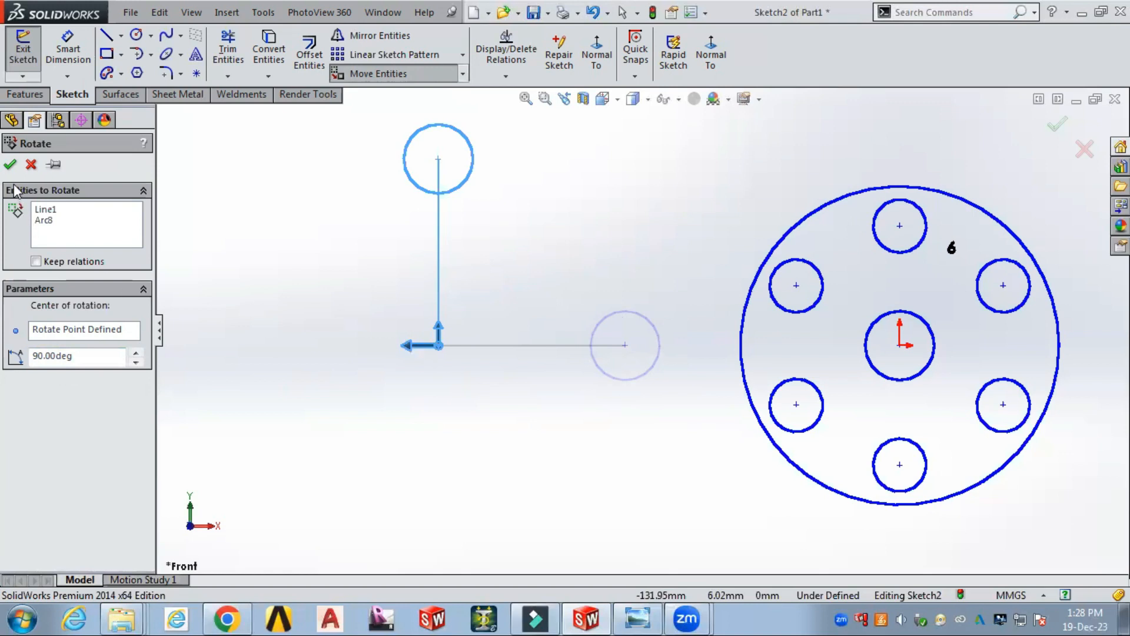
left_click(10, 165)
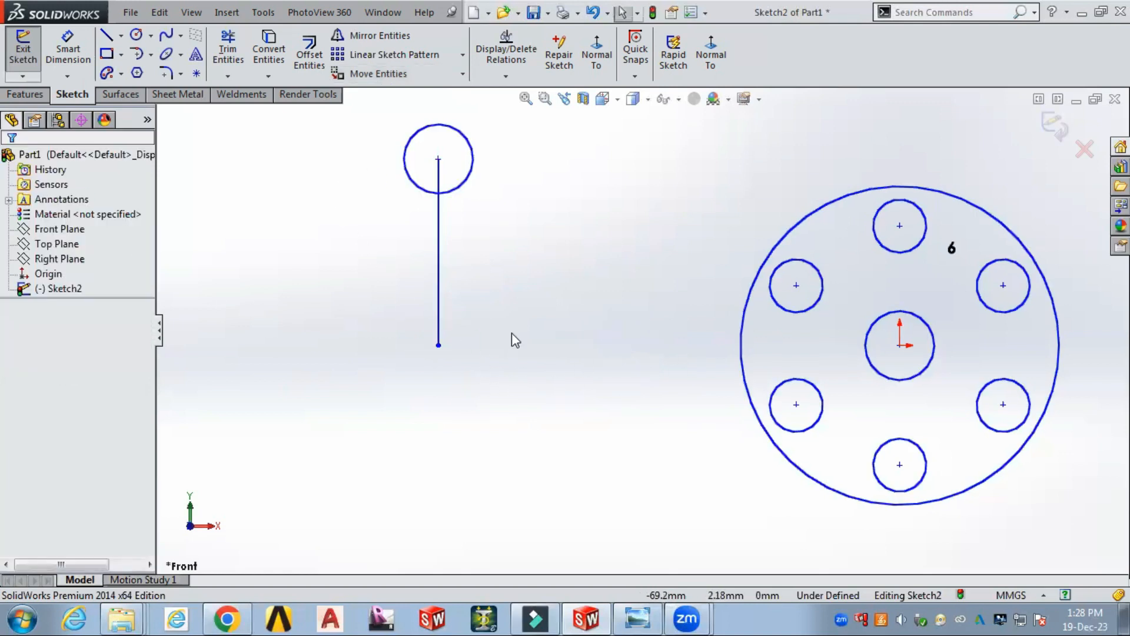
Sketch a corner rectangle about 11.5 mm square to the lower left of the vertical line, and delete that line with its circle.
left_click(464, 75)
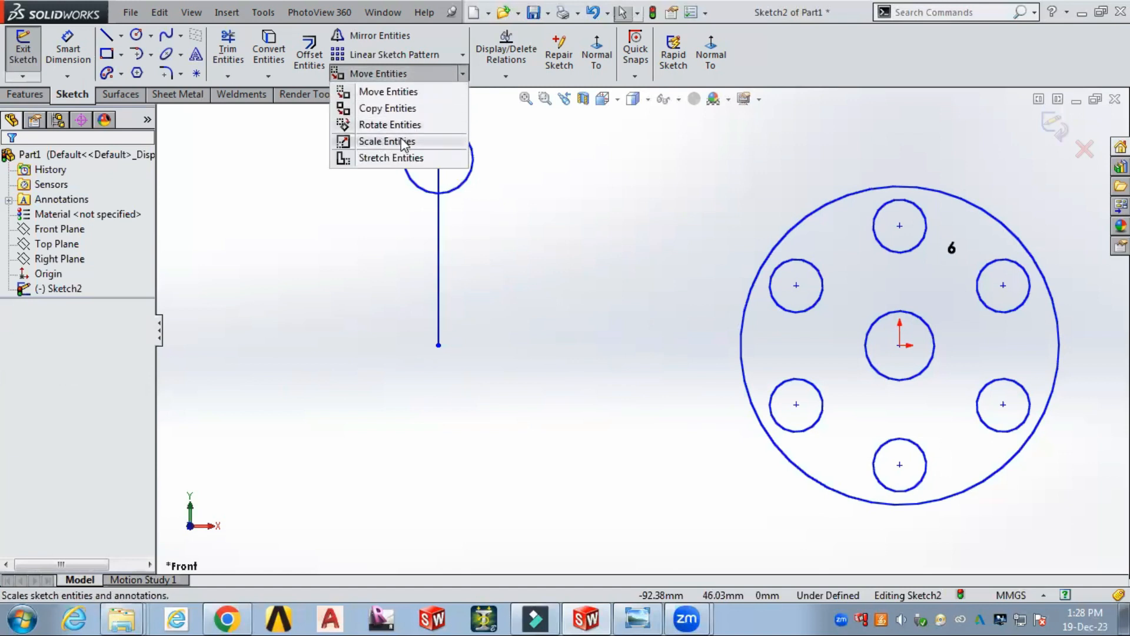
left_click(531, 317)
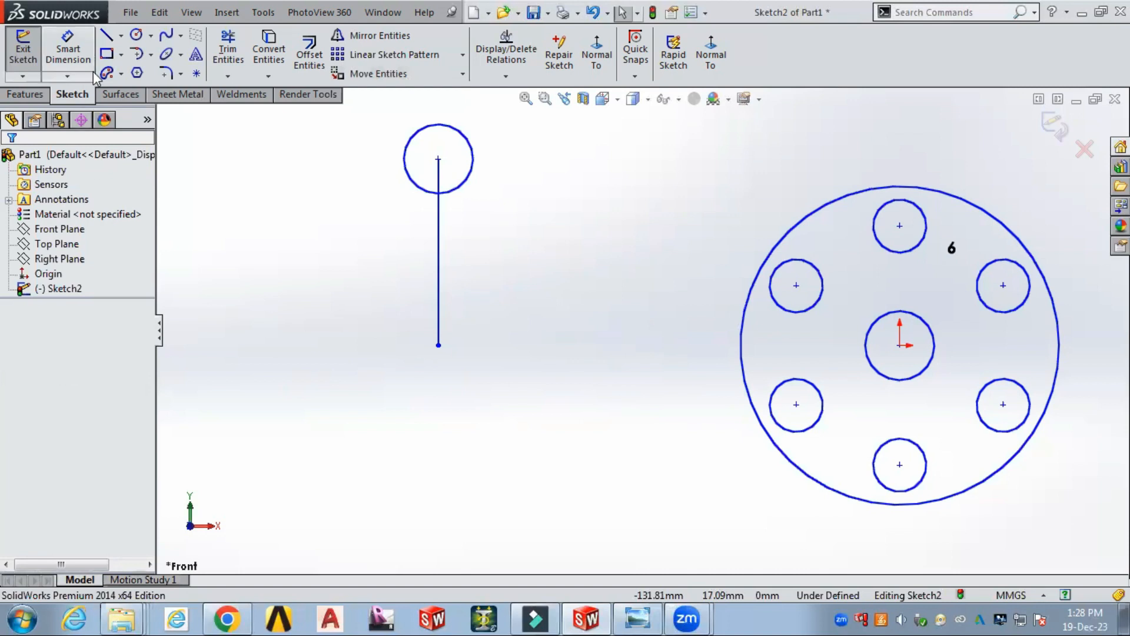
left_click(114, 56)
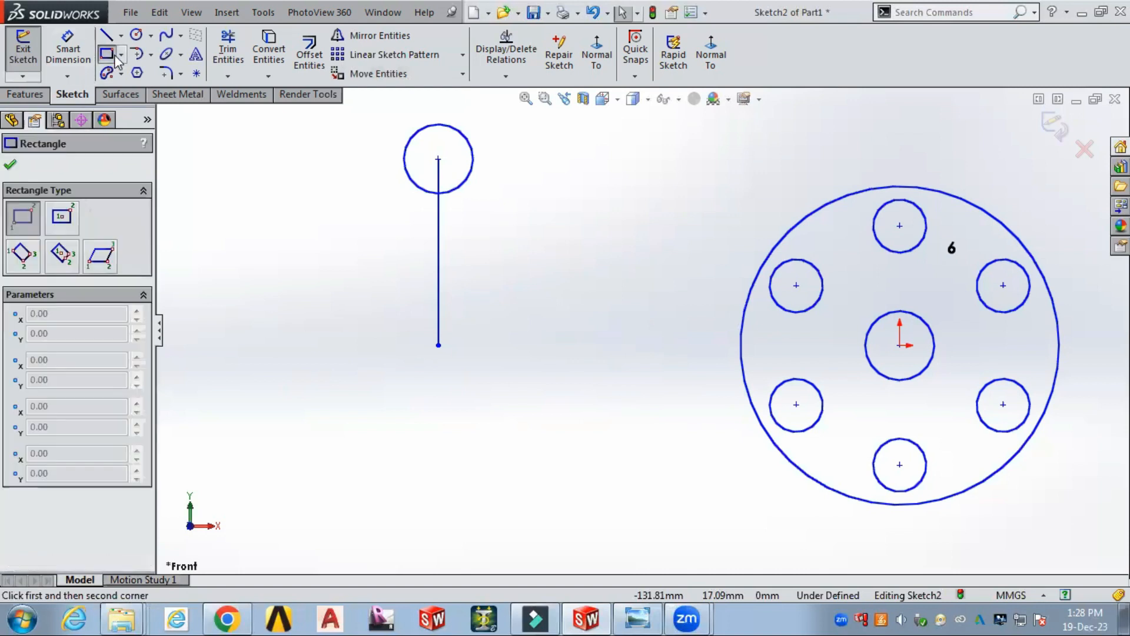
left_click(304, 345)
left_click(369, 411)
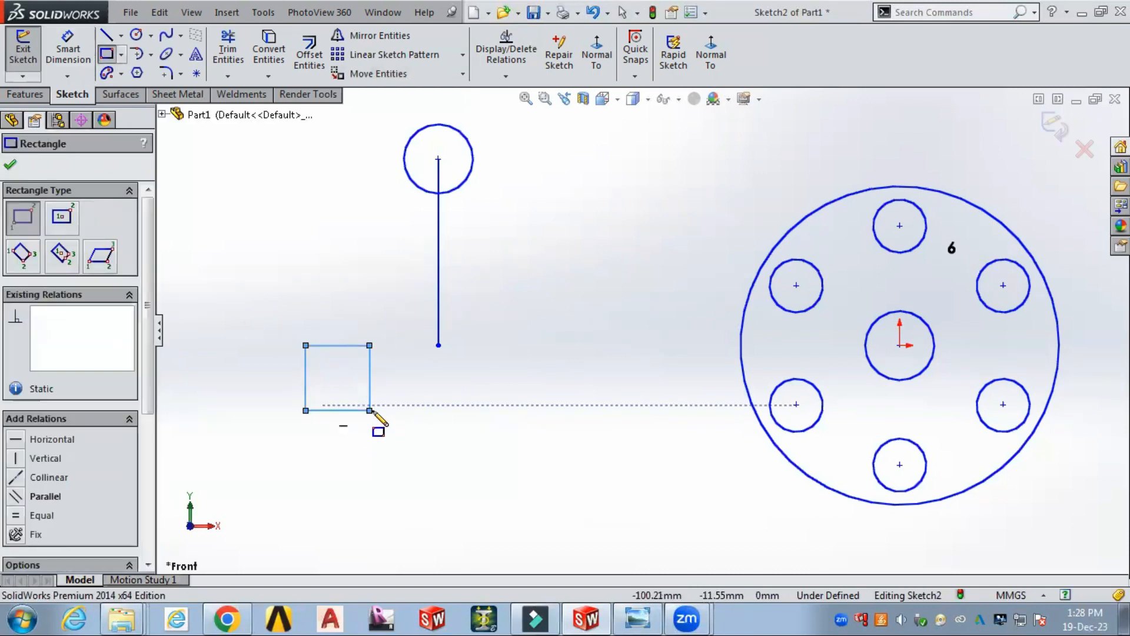
left_click_drag(387, 124, 530, 408)
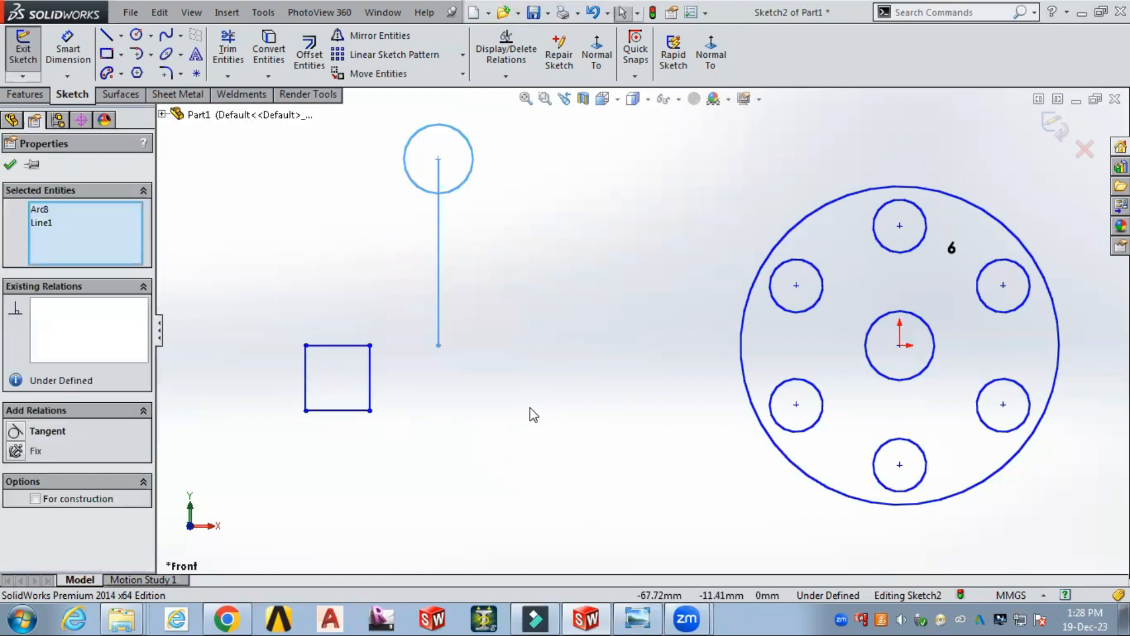
key("Delete")
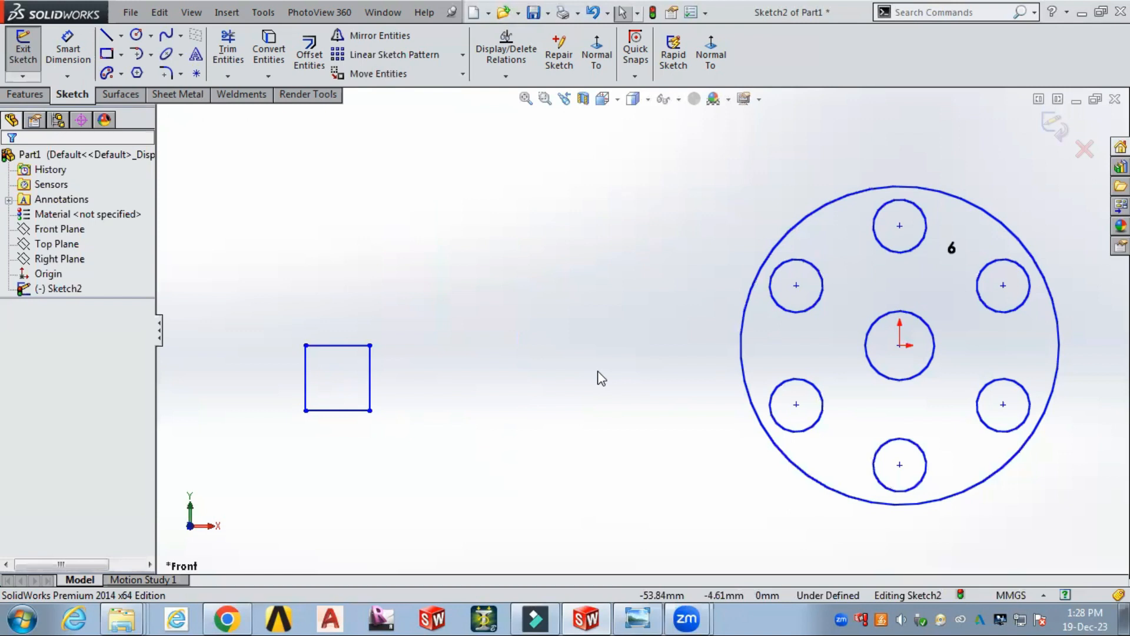
Set up Scale Entities on the square's four lines about its lower-left corner with a factor of 2.
scroll(277, 382, "up", 2)
scroll(312, 383, "down", 4)
scroll(540, 368, "down", 3)
scroll(624, 324, "up", 2)
scroll(697, 288, "down", 1)
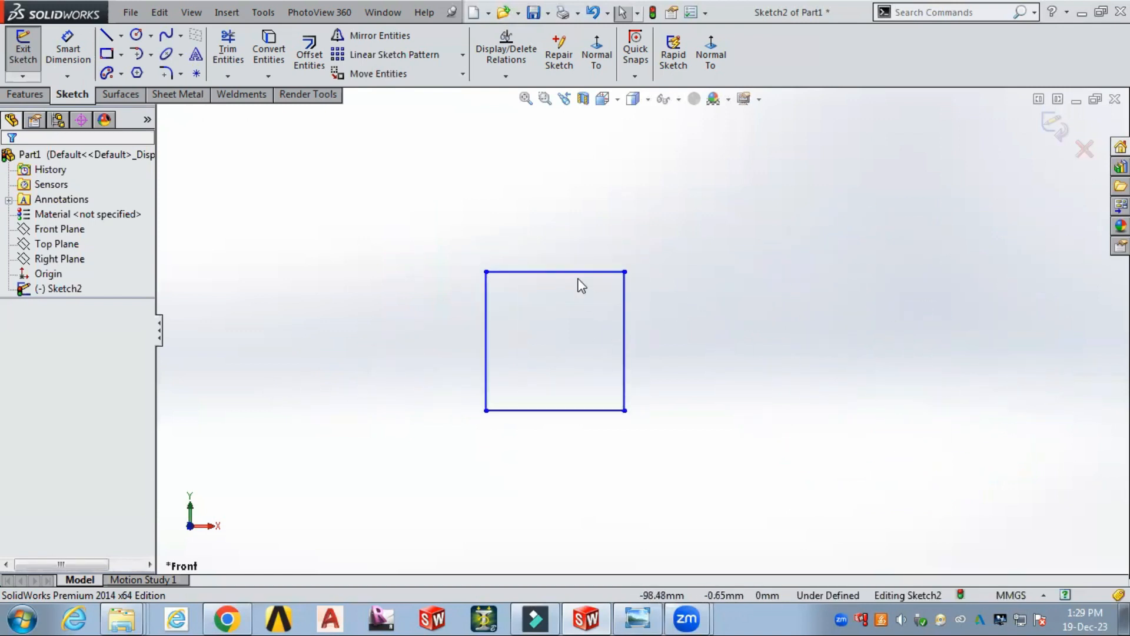
left_click(462, 73)
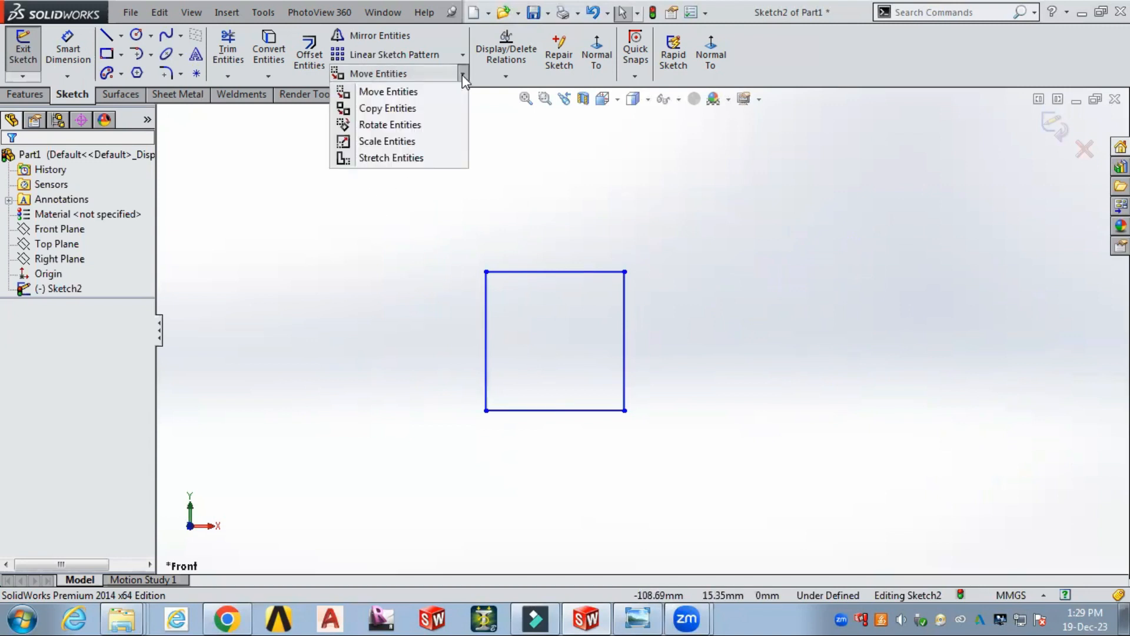
left_click(405, 144)
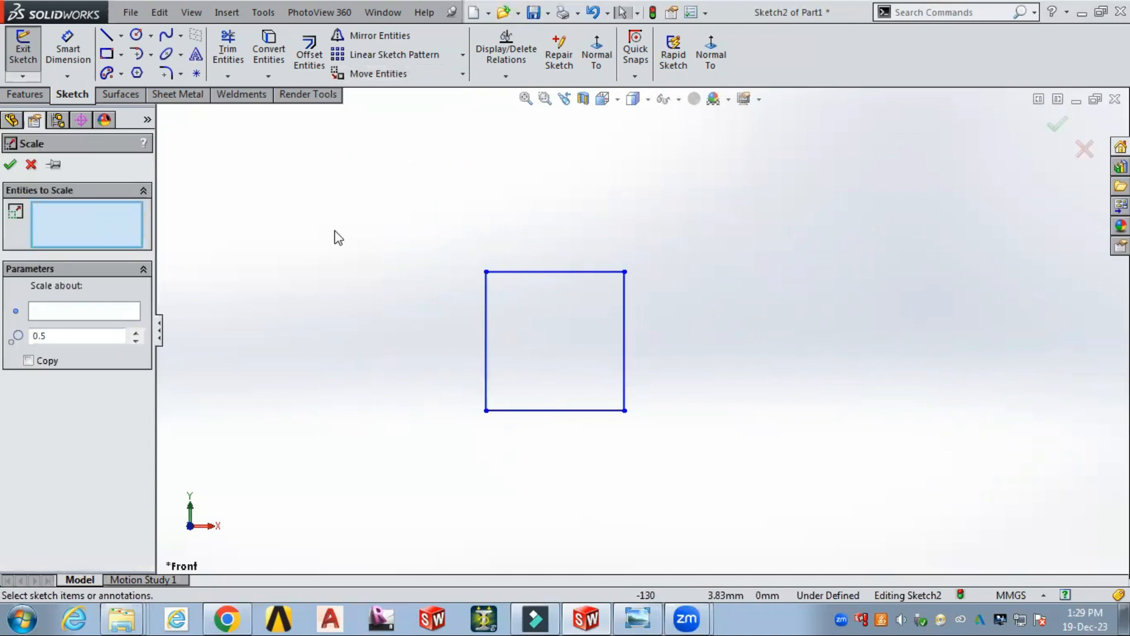
left_click_drag(751, 218, 433, 451)
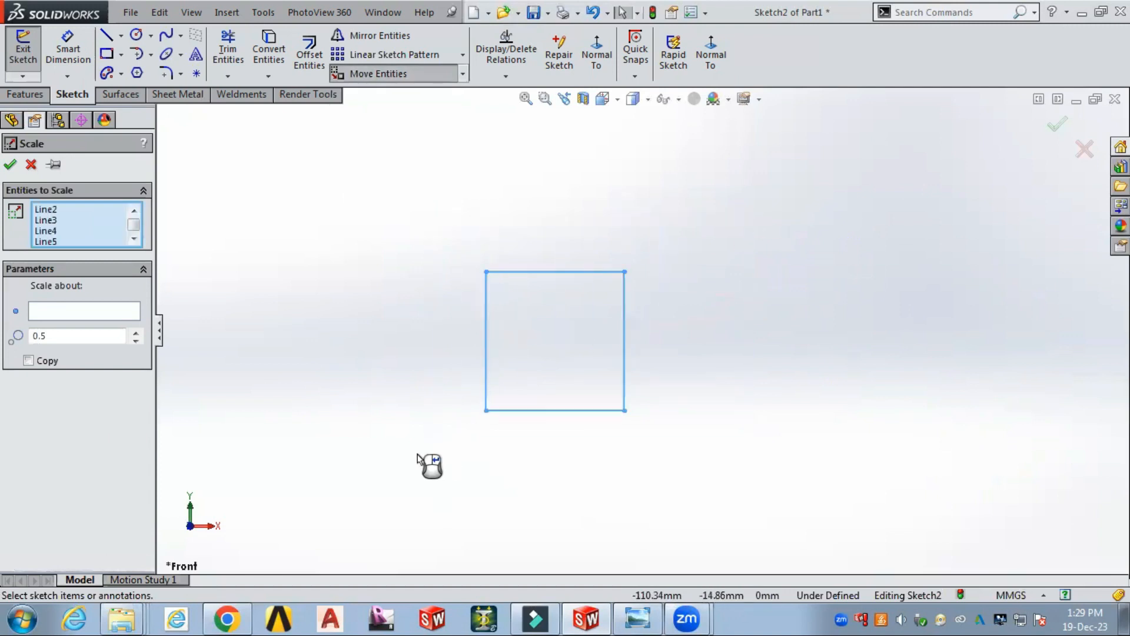
left_click(46, 312)
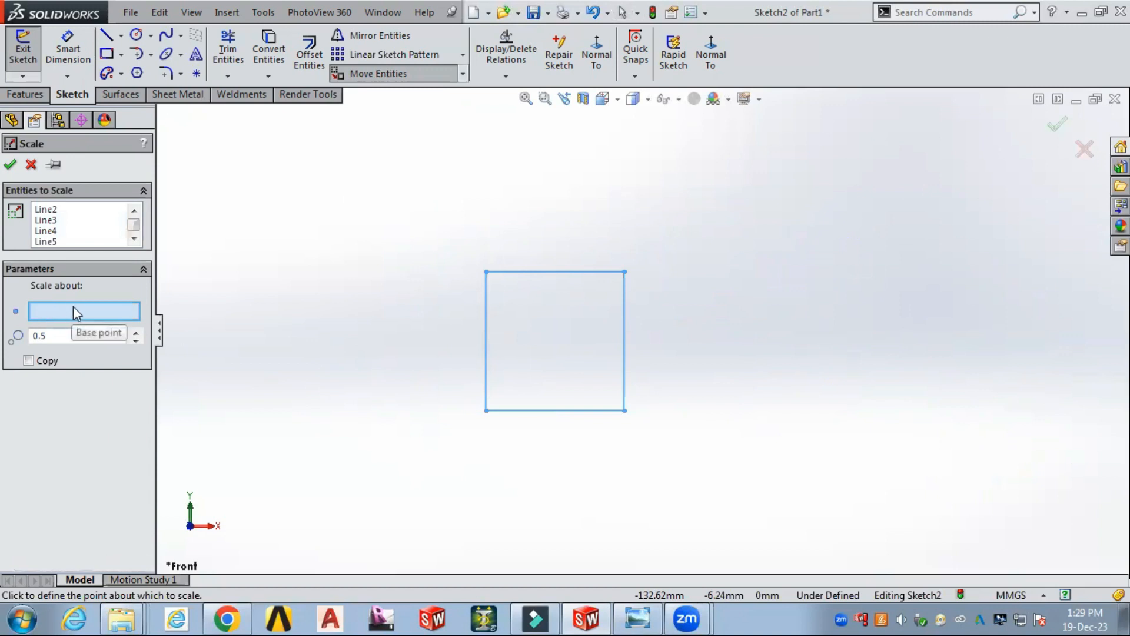
left_click(486, 411)
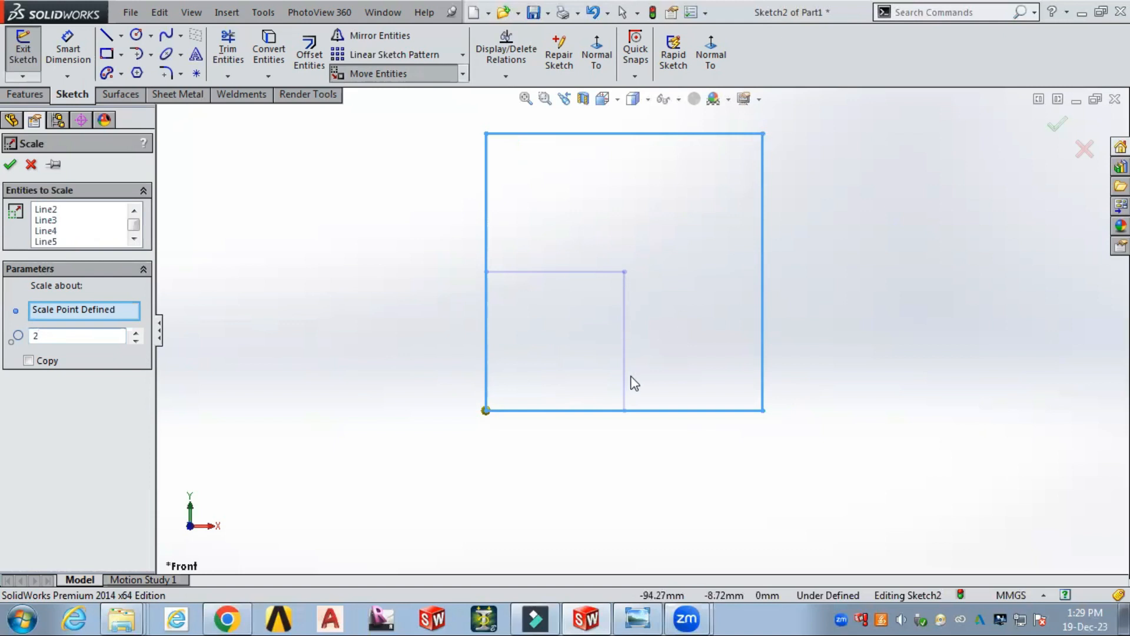
Set the scale factor to 1.5, enable Copy with one copy, and create the scaled copy of the square.
double_click(36, 336)
type("1.5")
right_click(221, 409)
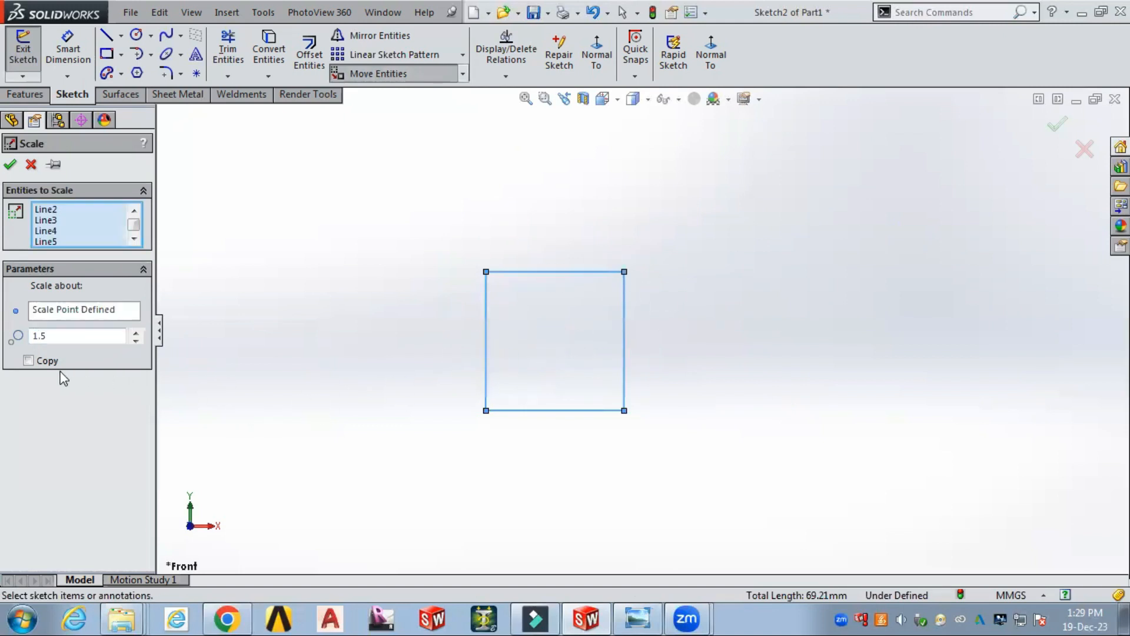
left_click(29, 360)
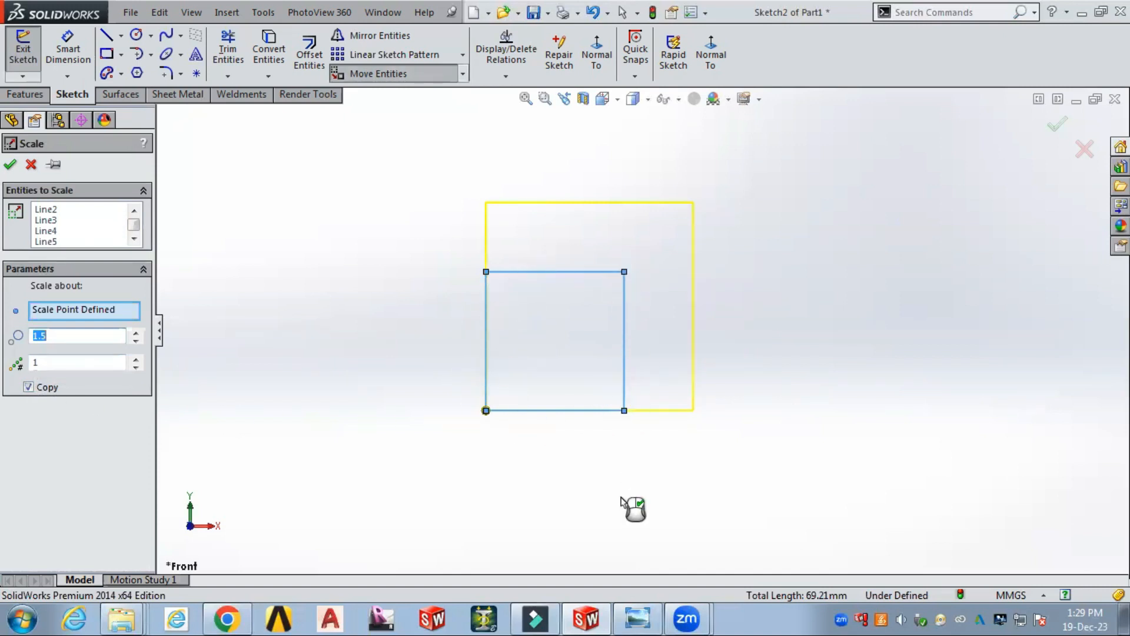
left_click(65, 340)
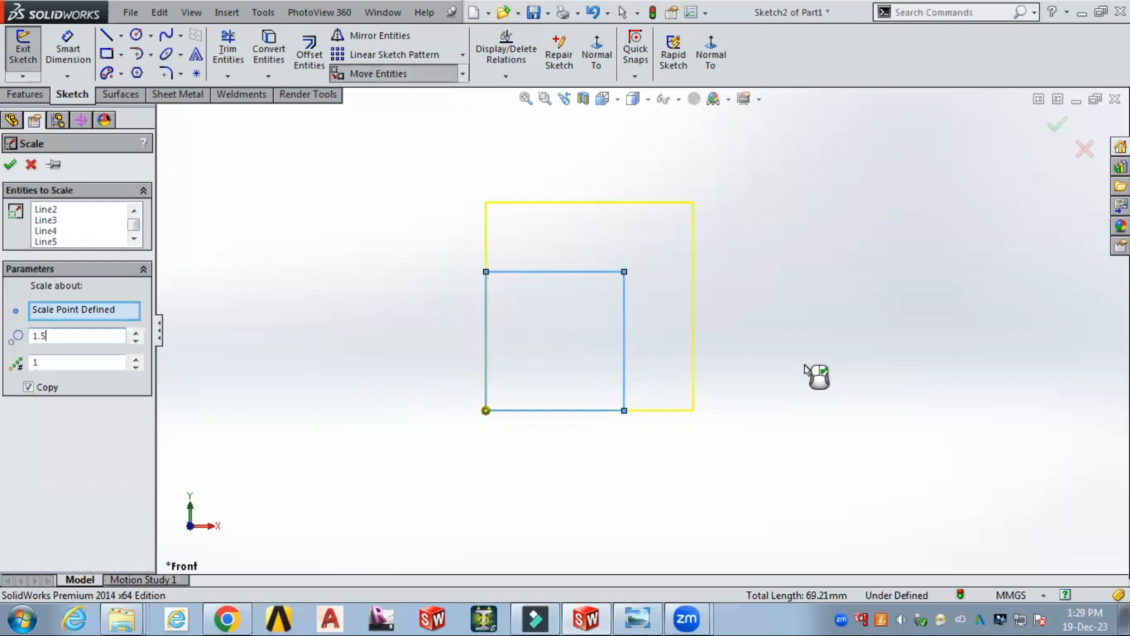
left_click(29, 387)
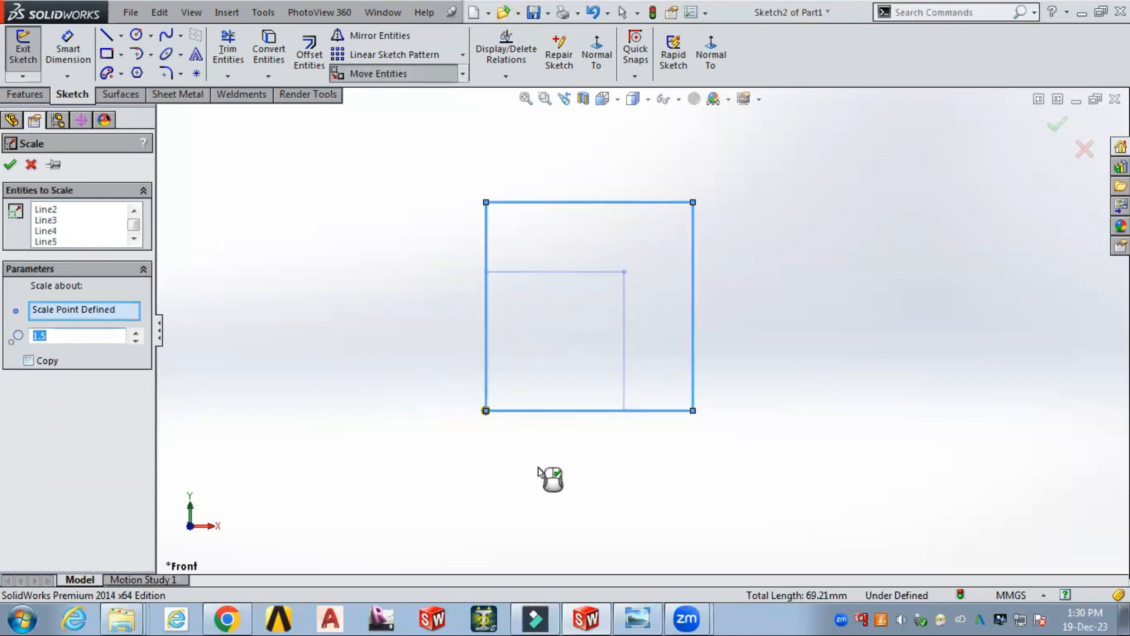
left_click(28, 360)
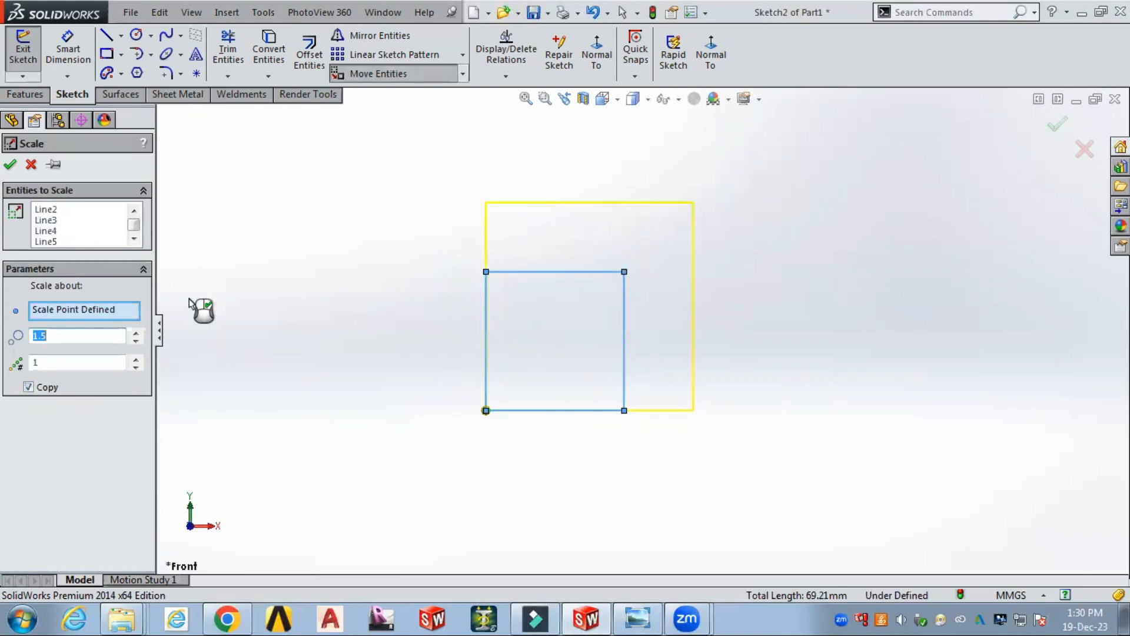
left_click(11, 165)
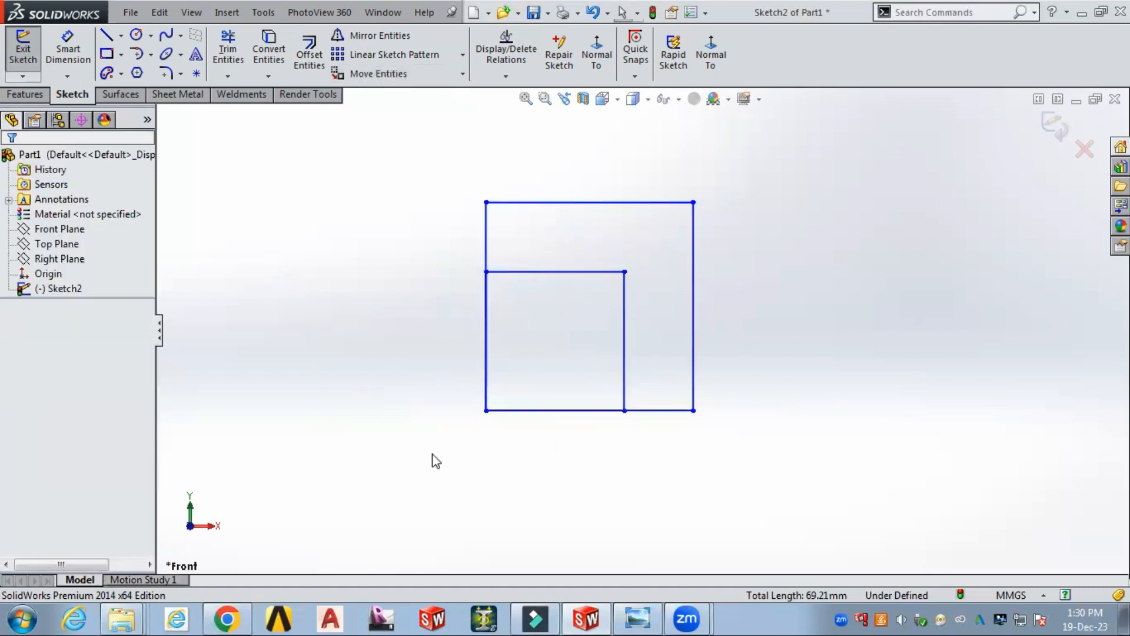
Undo the scaled copy of the square and clear the selection.
scroll(380, 468, "down", 1)
scroll(390, 468, "up", 1)
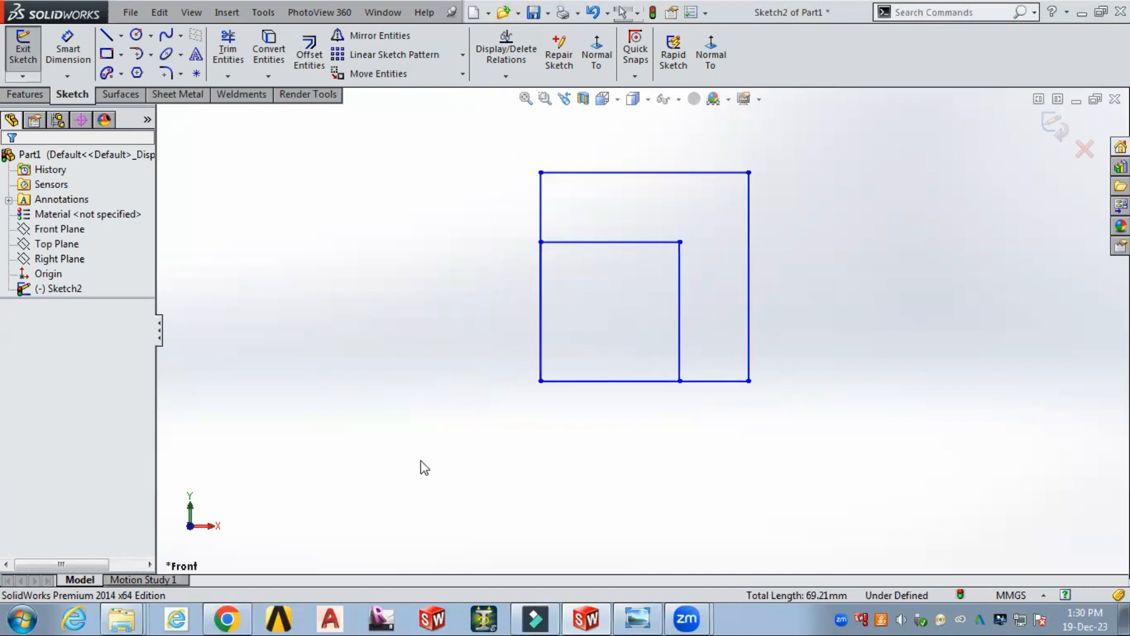
key("ctrl+z")
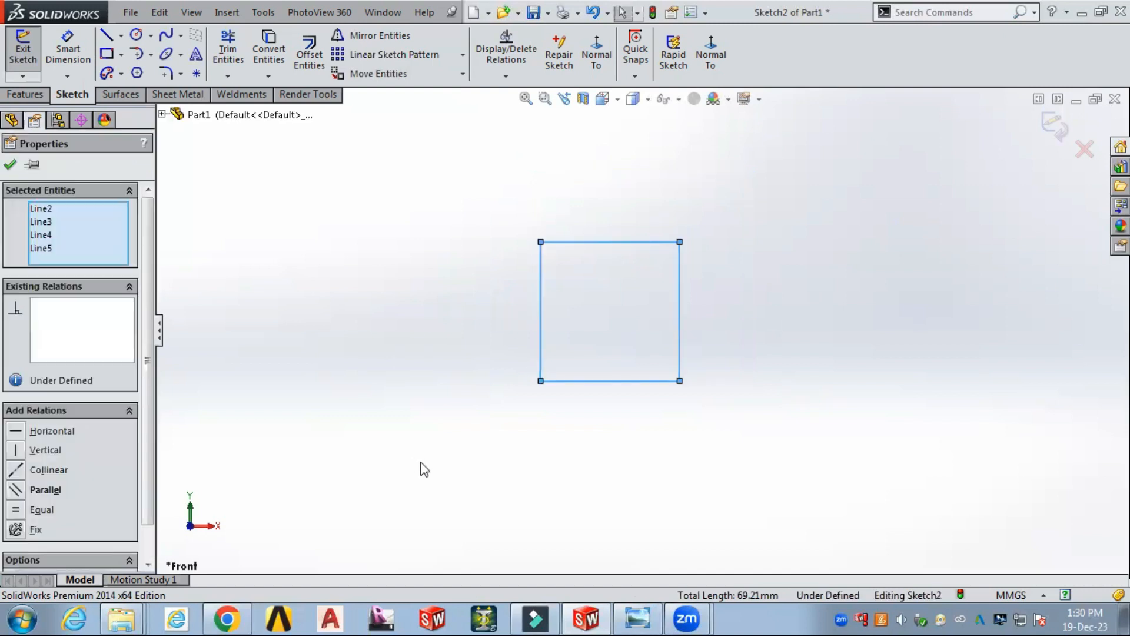
left_click(422, 451)
Stretch the square's right side and adjoining edges horizontally from the lower-right corner, using From/To, to just over twice the original width.
left_click(463, 74)
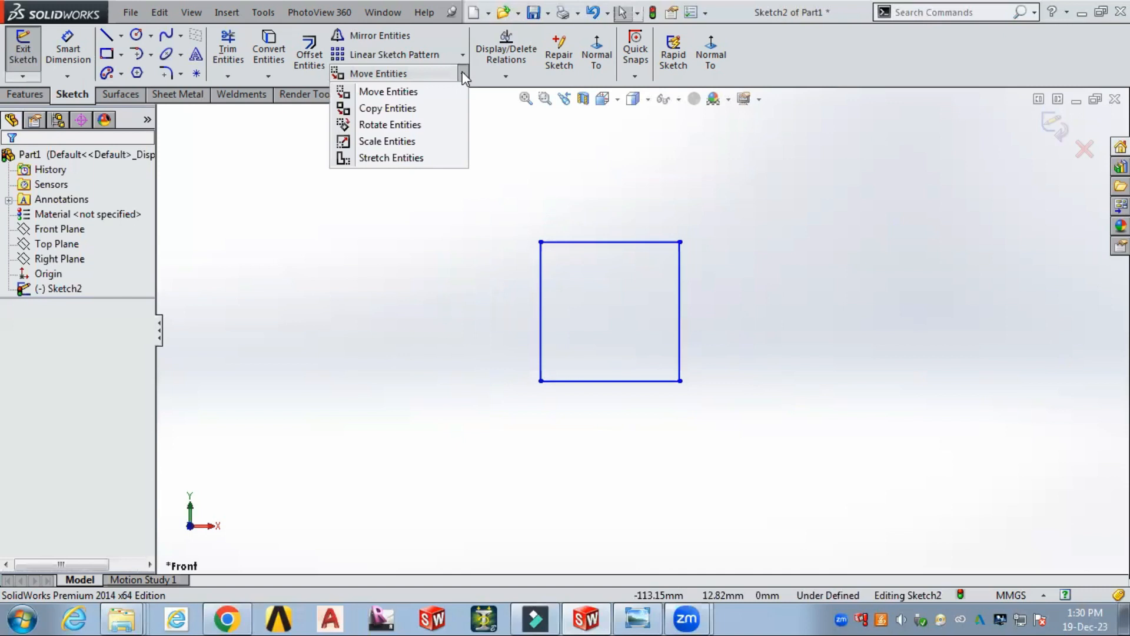
left_click(417, 159)
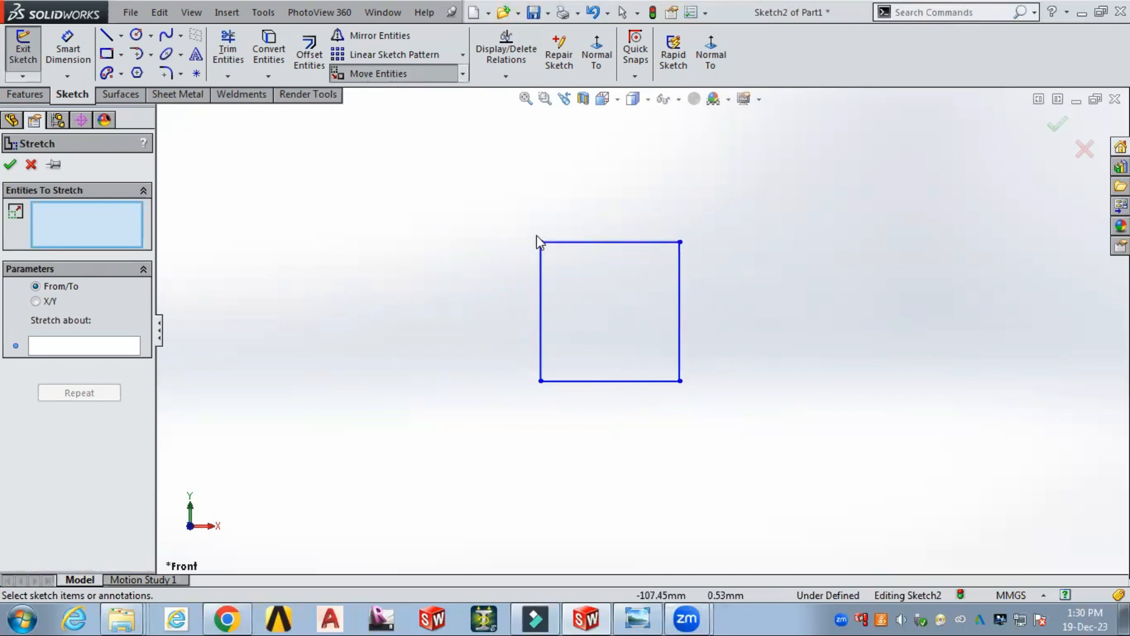
left_click_drag(789, 193, 629, 422)
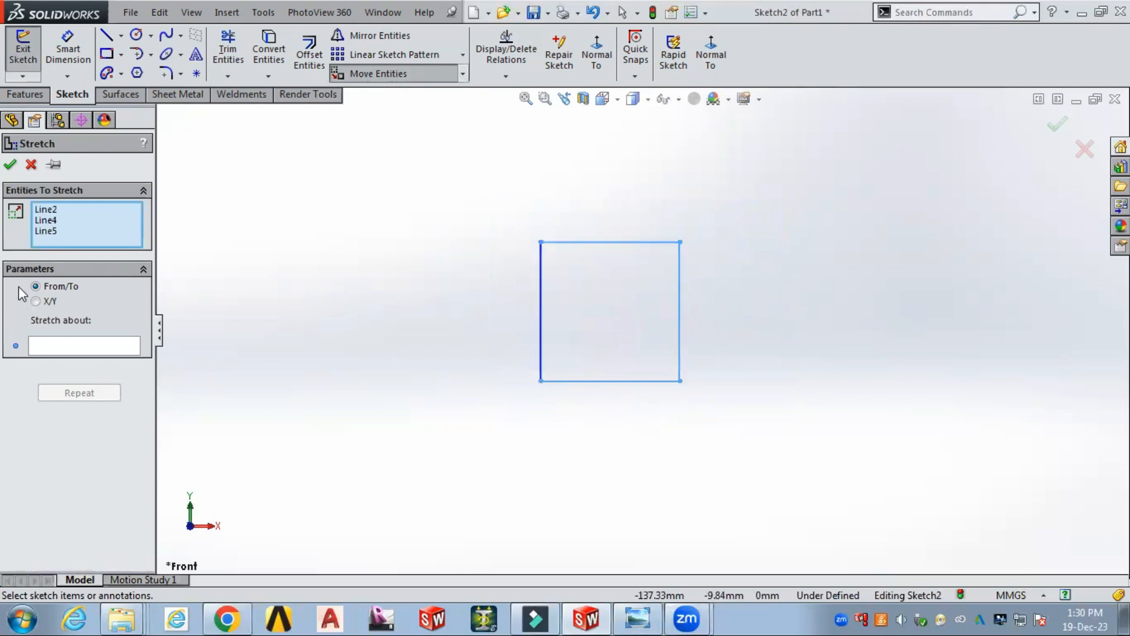
left_click(81, 341)
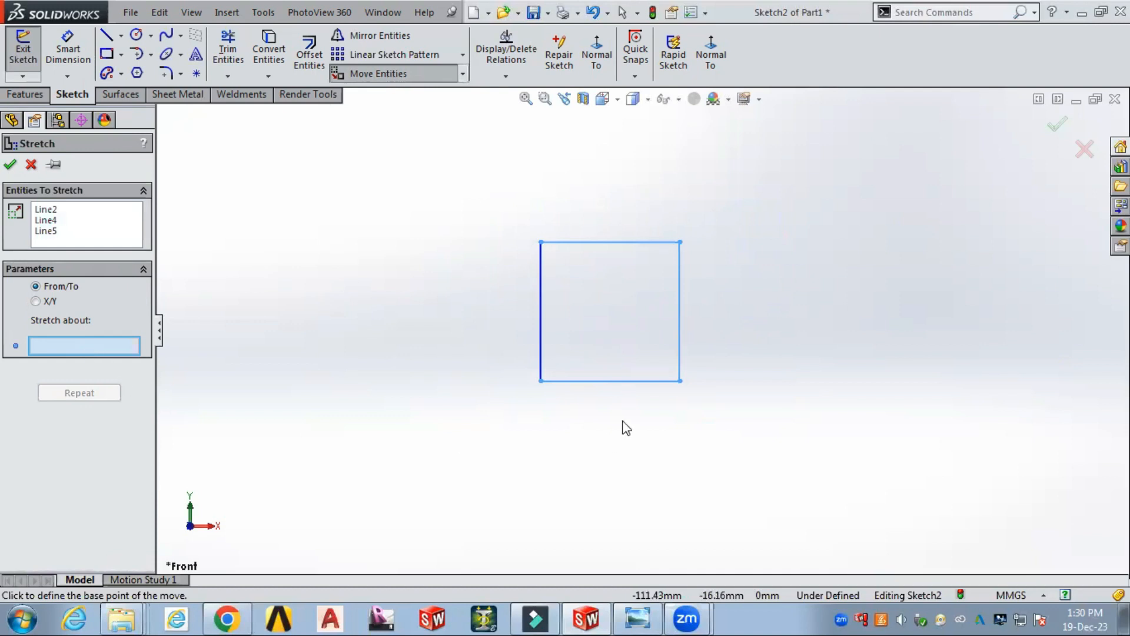
left_click(680, 381)
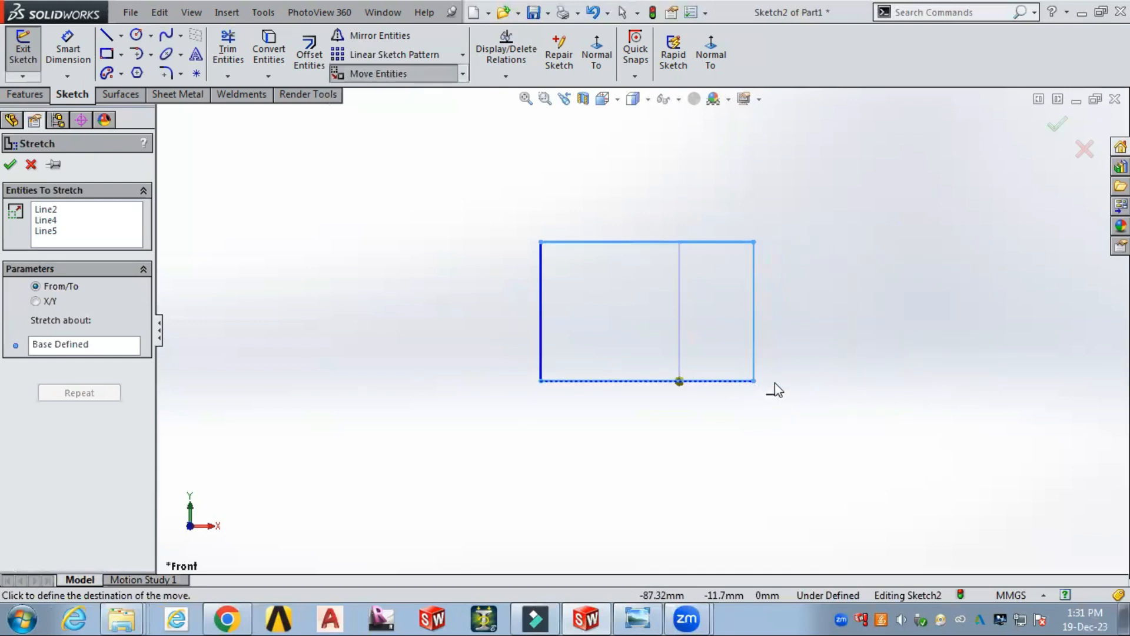
left_click(846, 384)
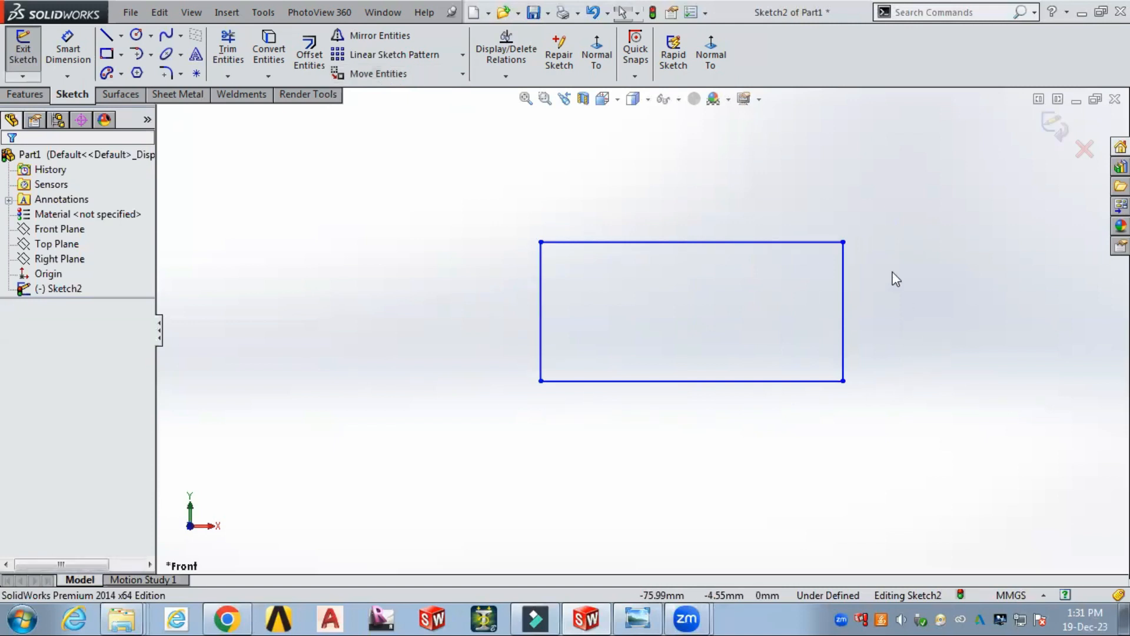
left_click(463, 55)
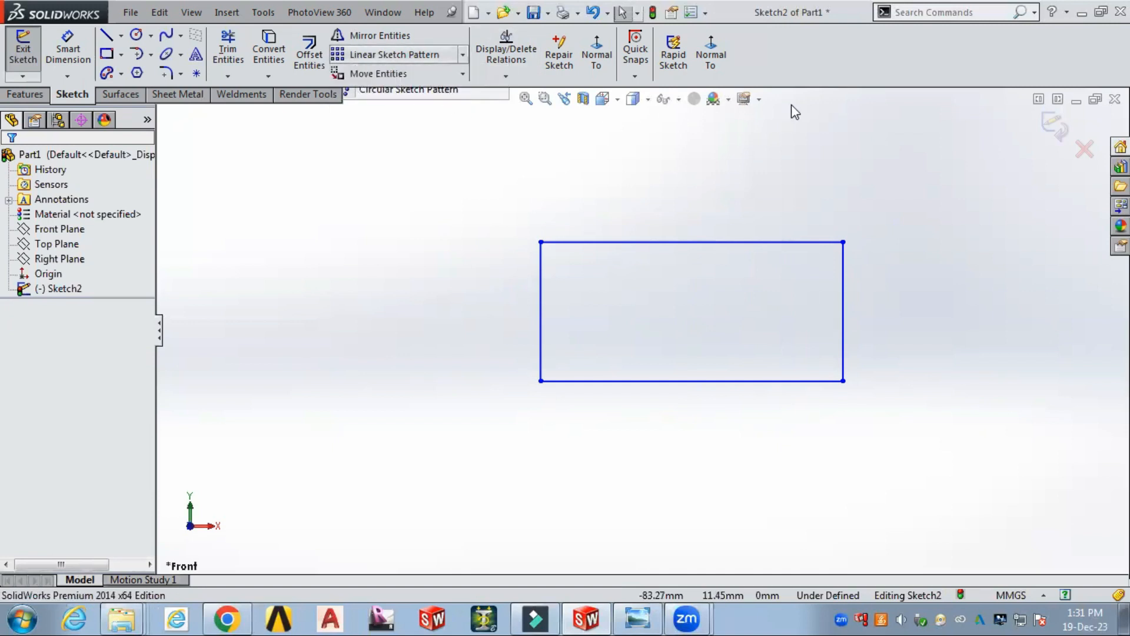
left_click(463, 74)
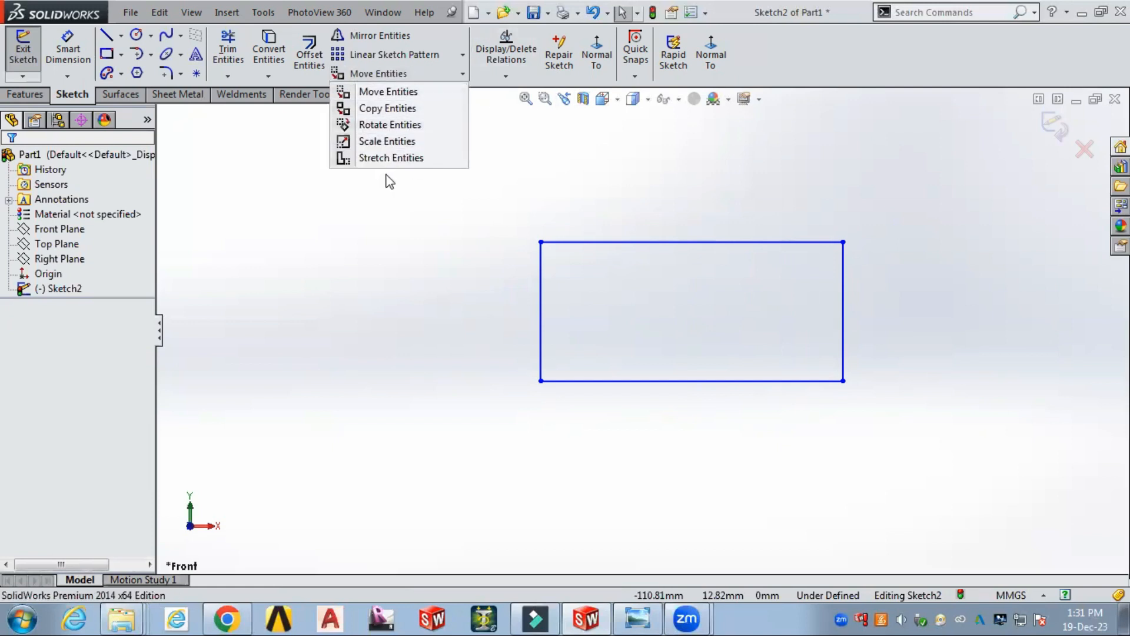
left_click(409, 238)
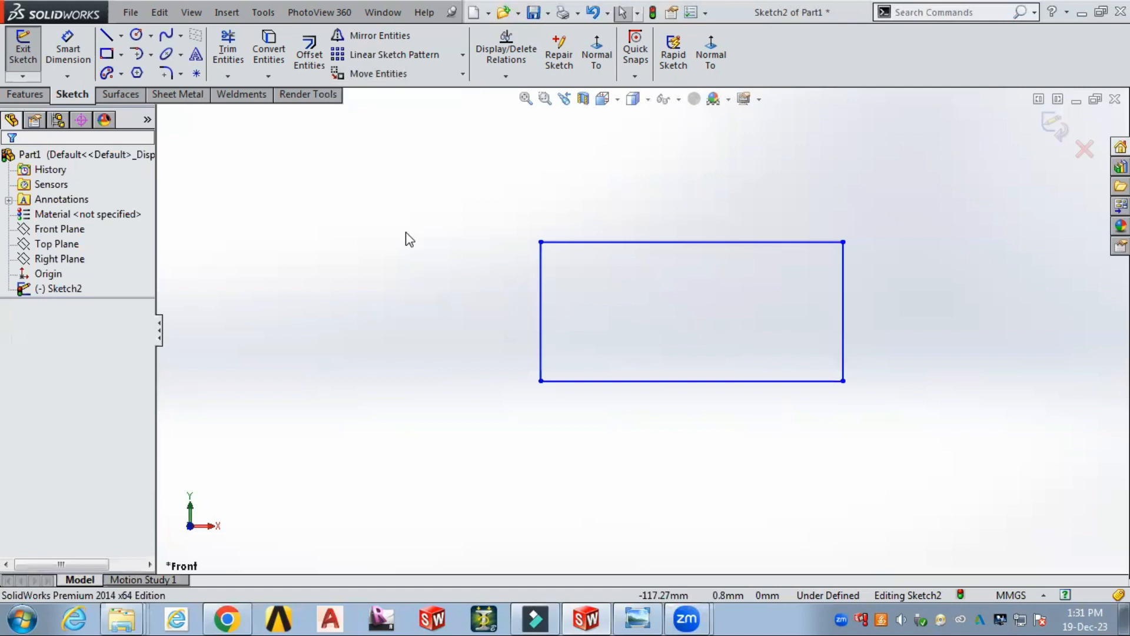